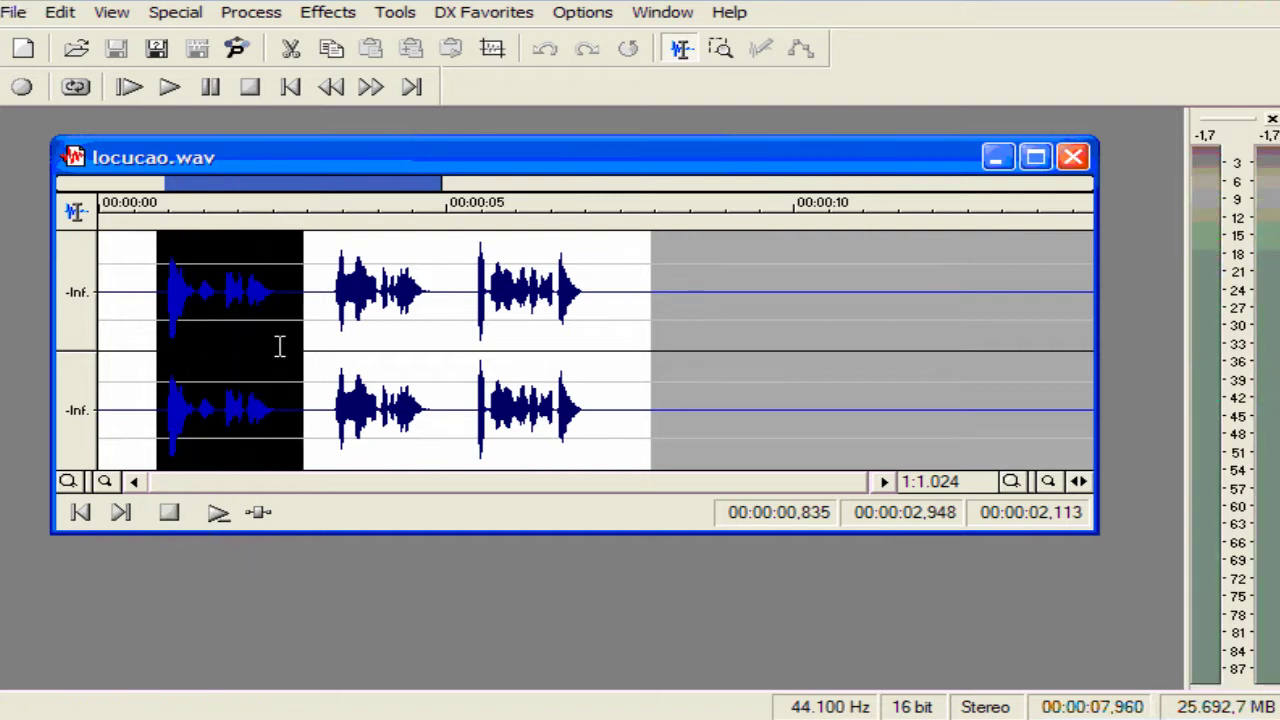
- Copy the selected first phrase and overwrite the second phrase, from about 3.27 s to 4.99 s, with it using Paste Special Overwrite
right_click(263, 312)
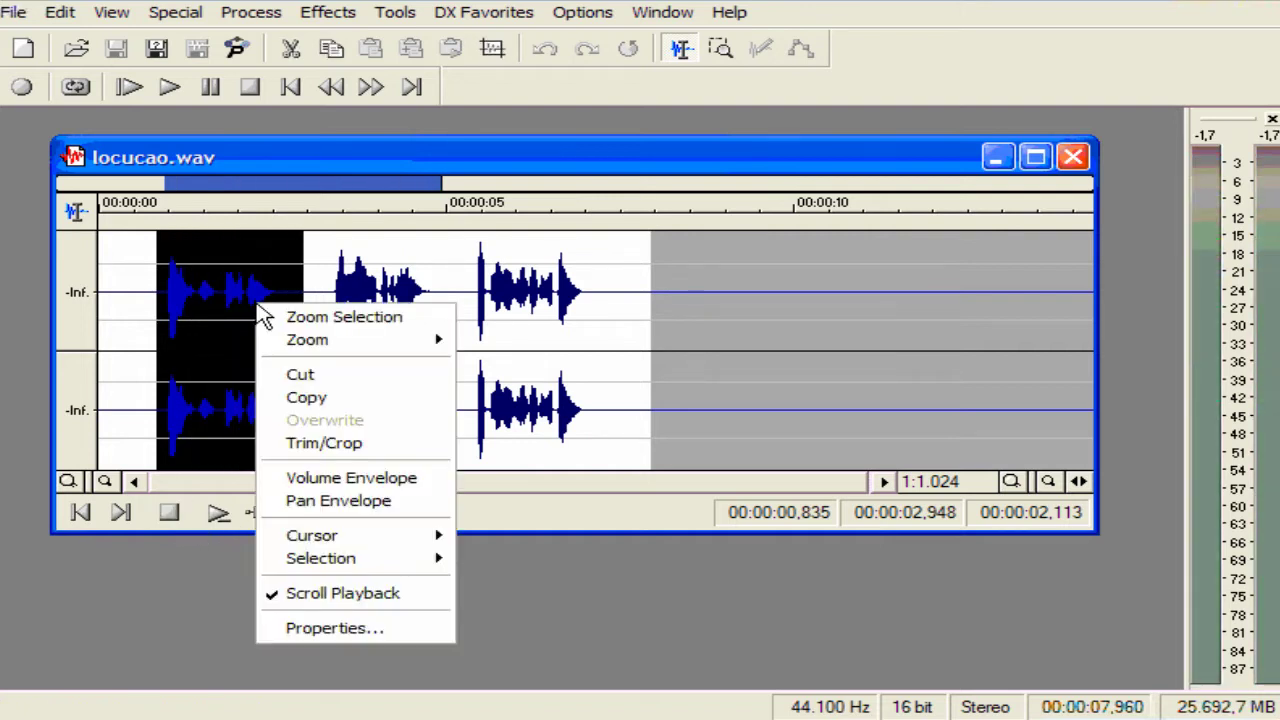
click(298, 400)
click(327, 363)
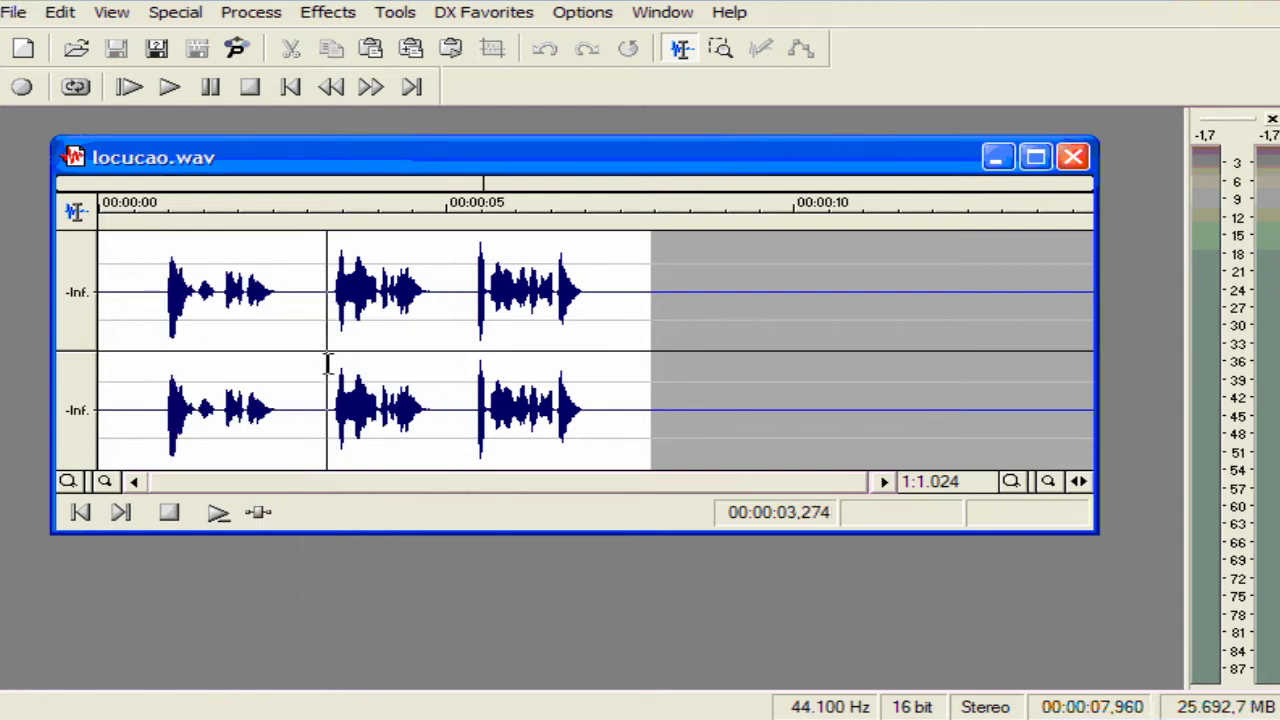
drag(333, 362, 445, 351)
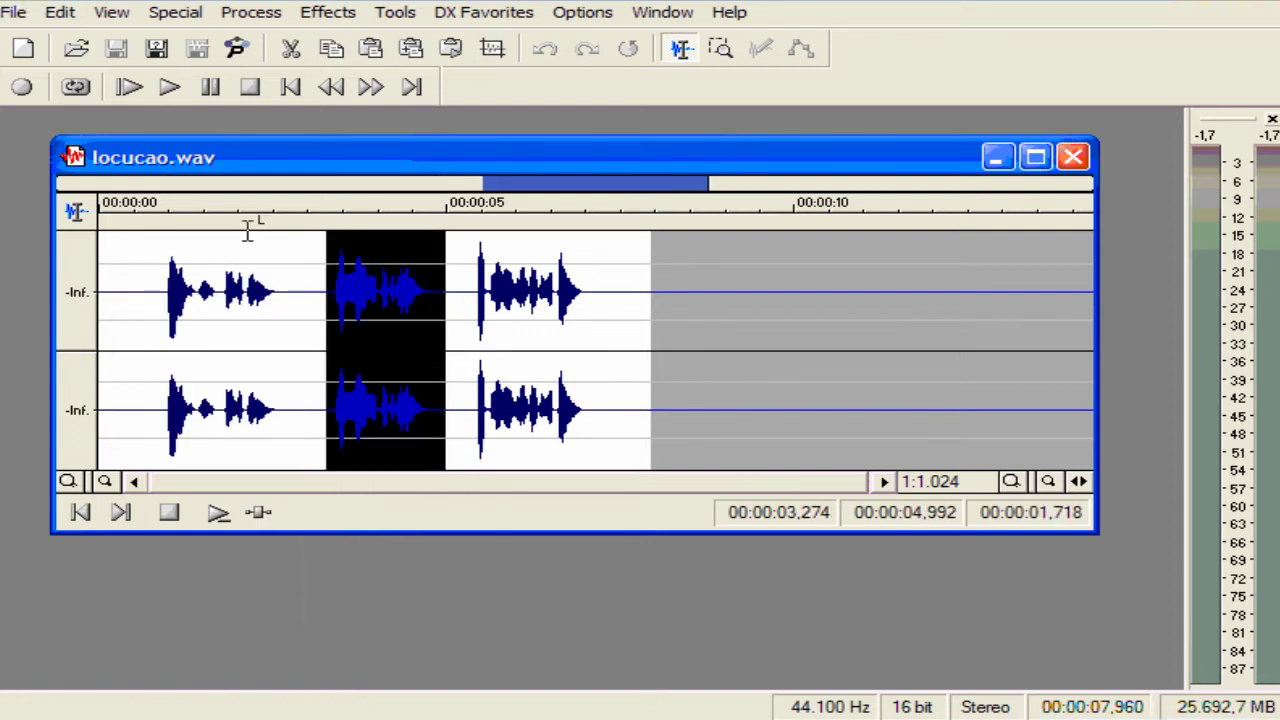
click(70, 18)
mouse_move(152, 198)
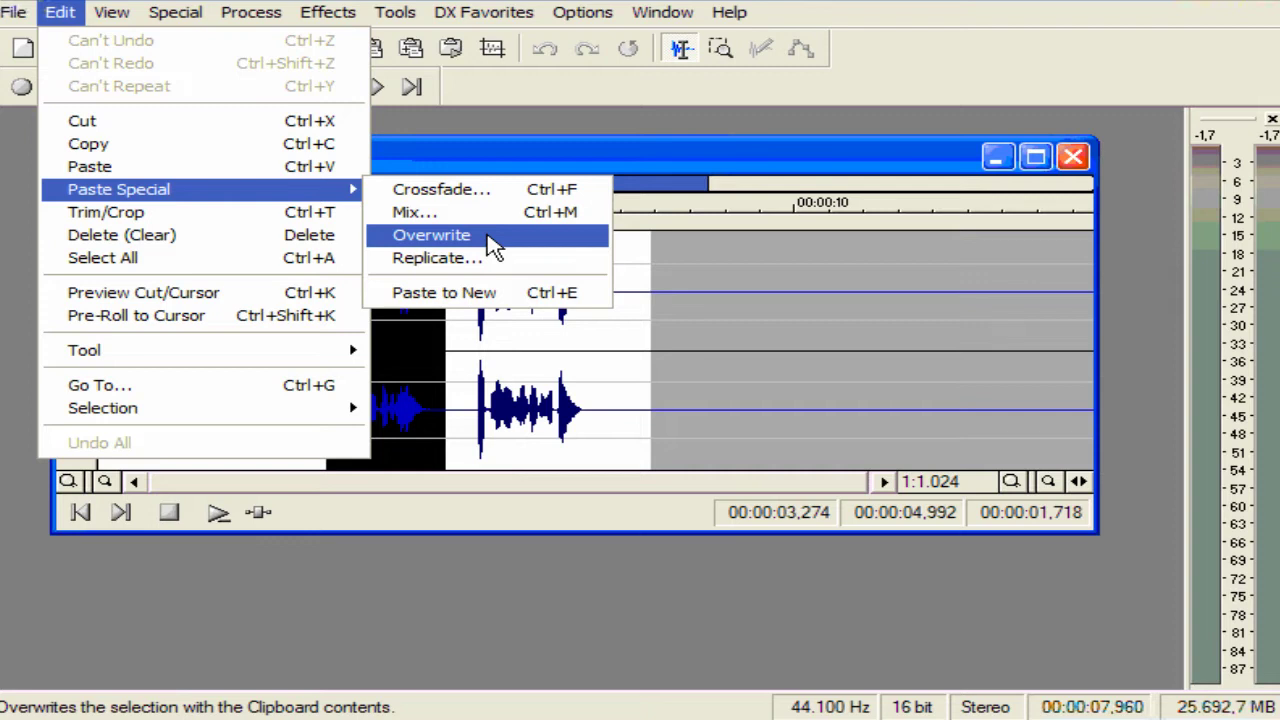
click(493, 247)
- Play the edited narration from about 0.65 s, just before the first phrase, and undo the overwrite
click(219, 513)
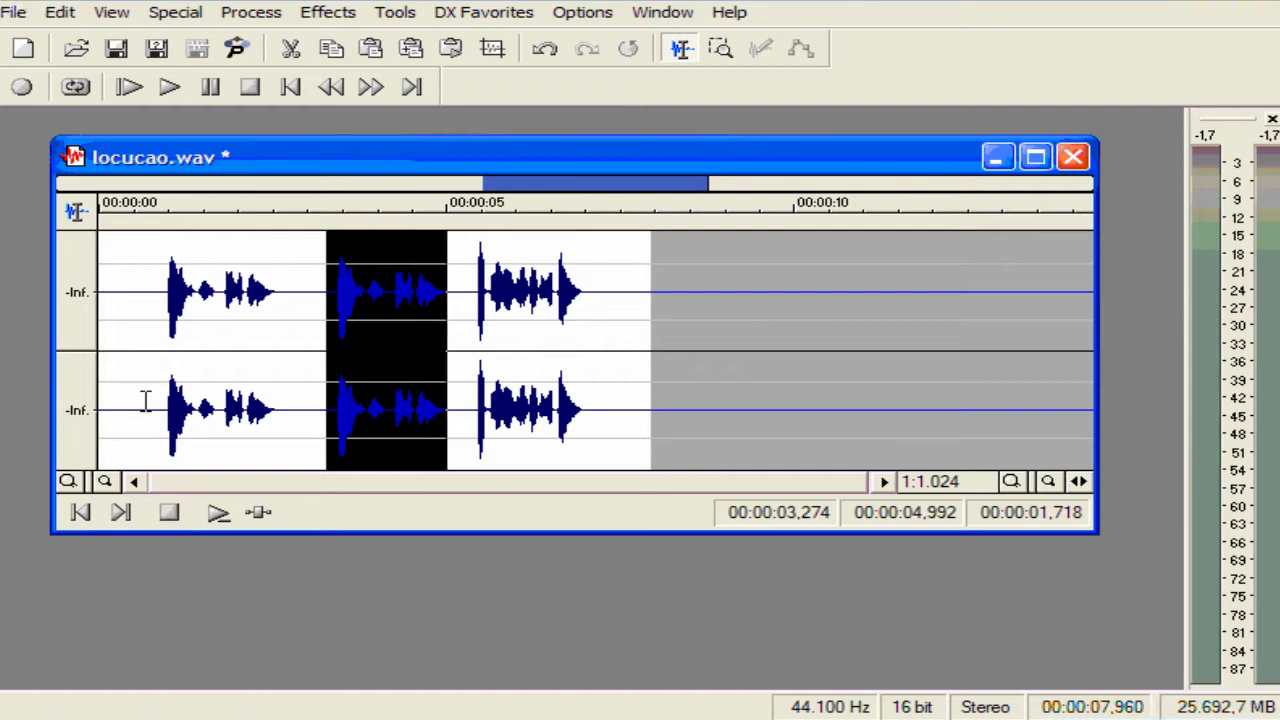
click(145, 405)
click(219, 513)
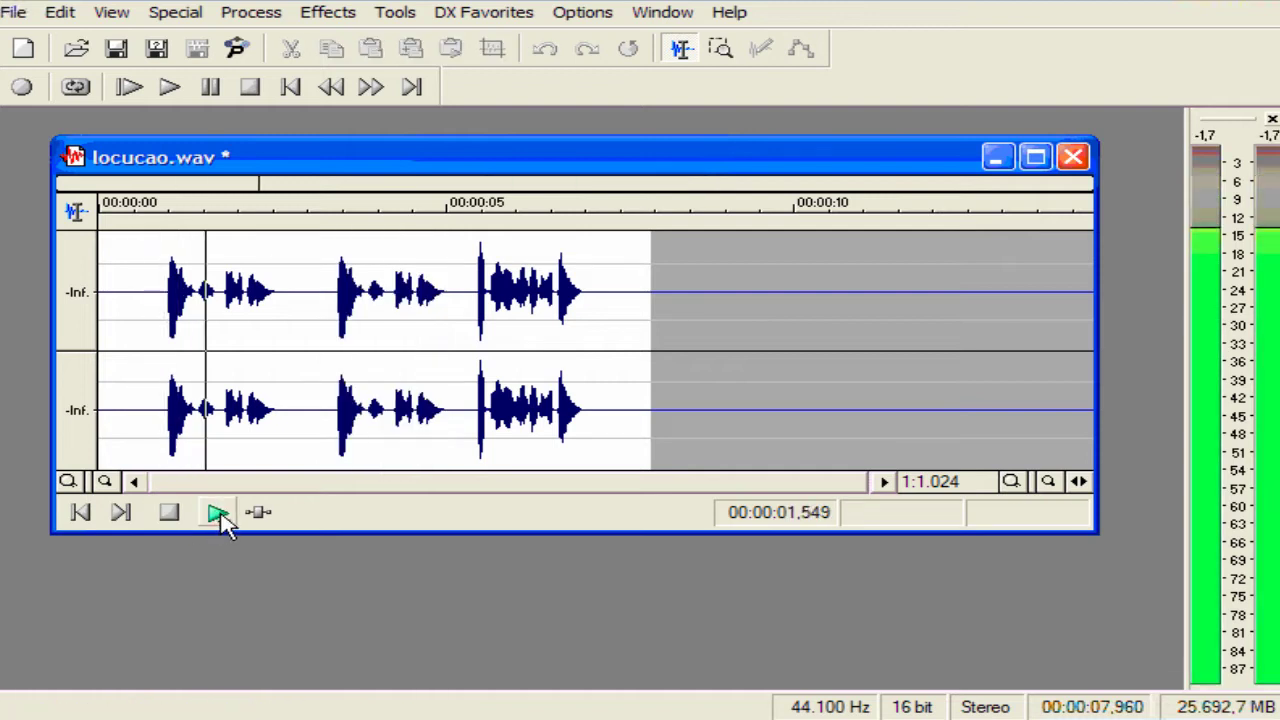
click(170, 515)
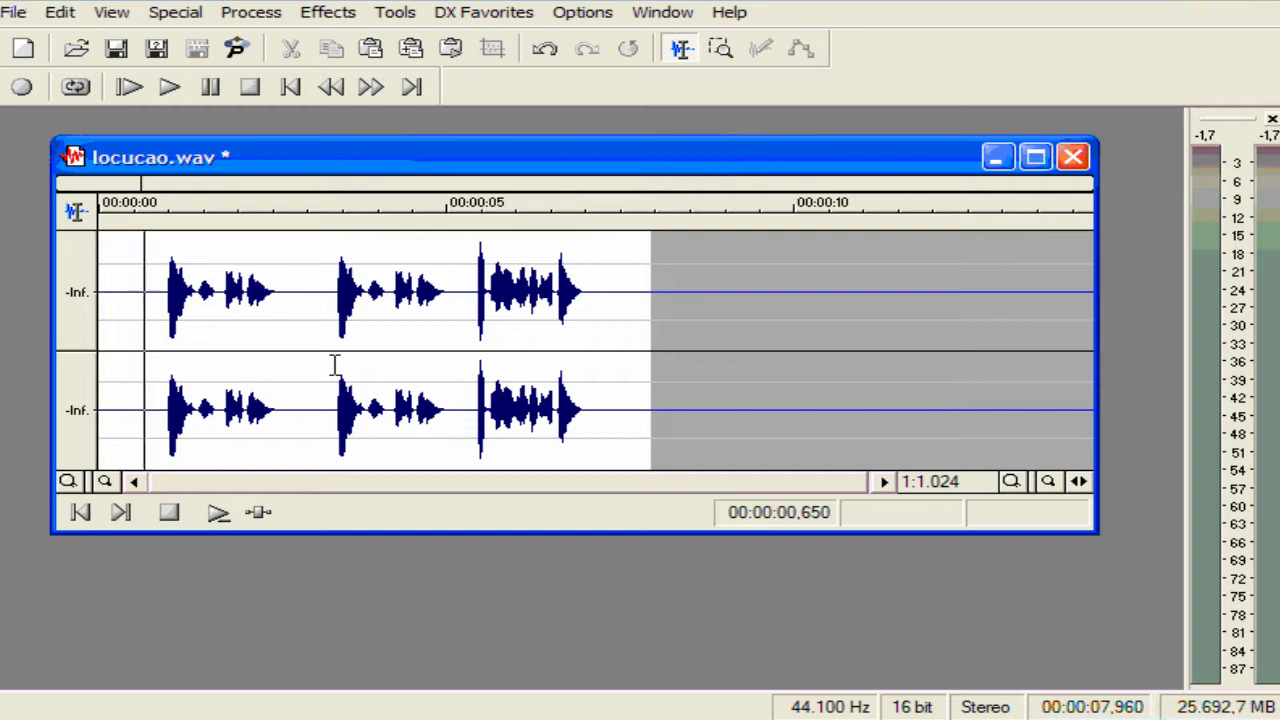
click(544, 60)
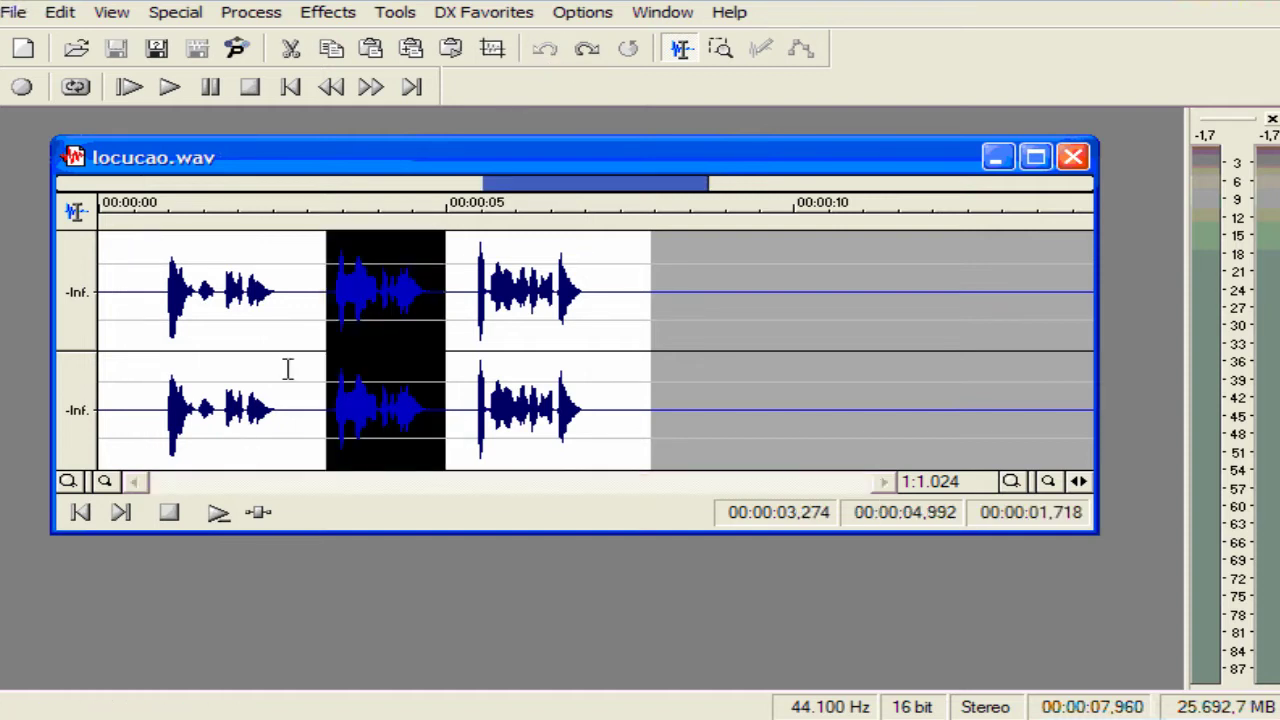
- Select the last part of the first phrase, from about 1.76 s to 2.72 s, play it and copy it
click(278, 334)
drag(218, 365, 288, 358)
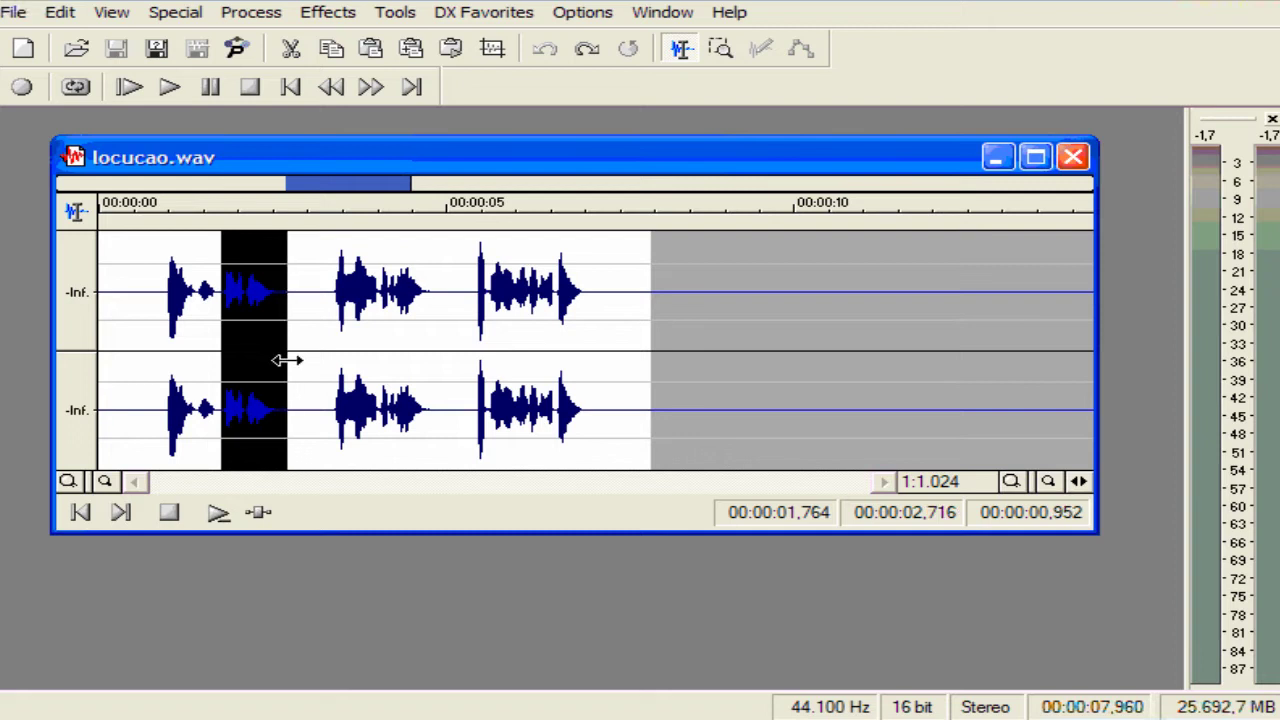
click(220, 511)
right_click(254, 314)
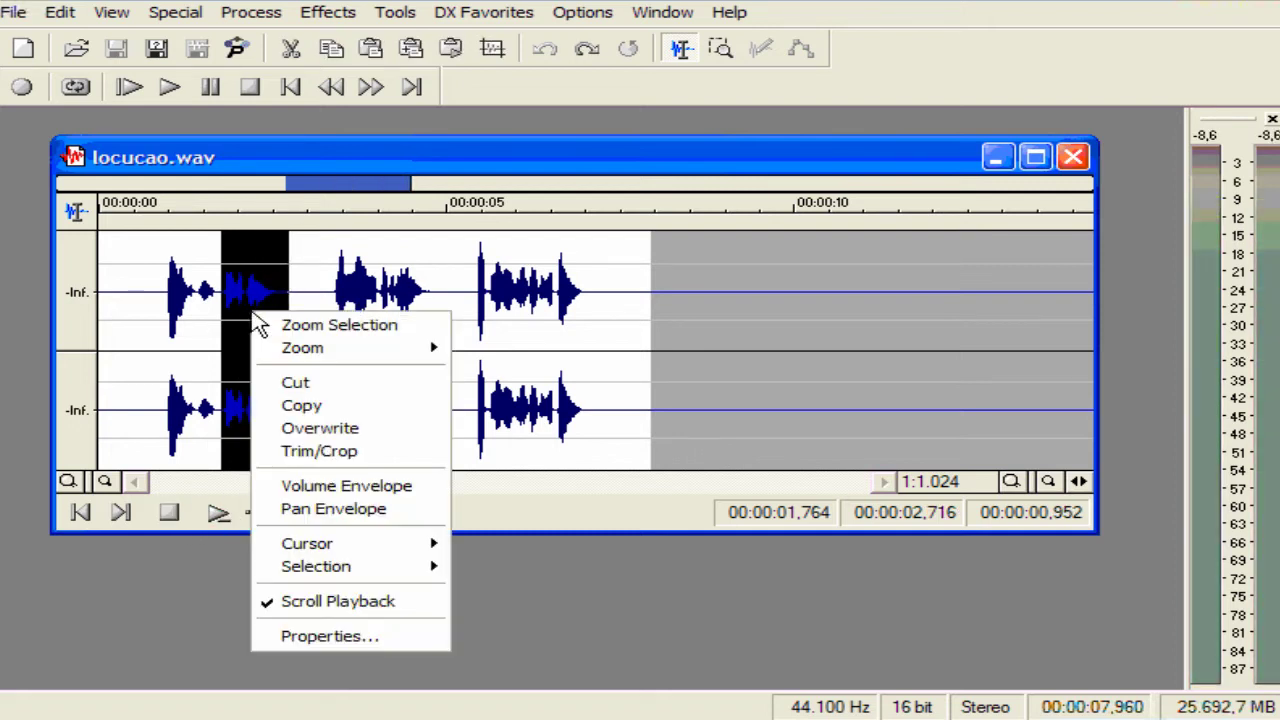
click(290, 408)
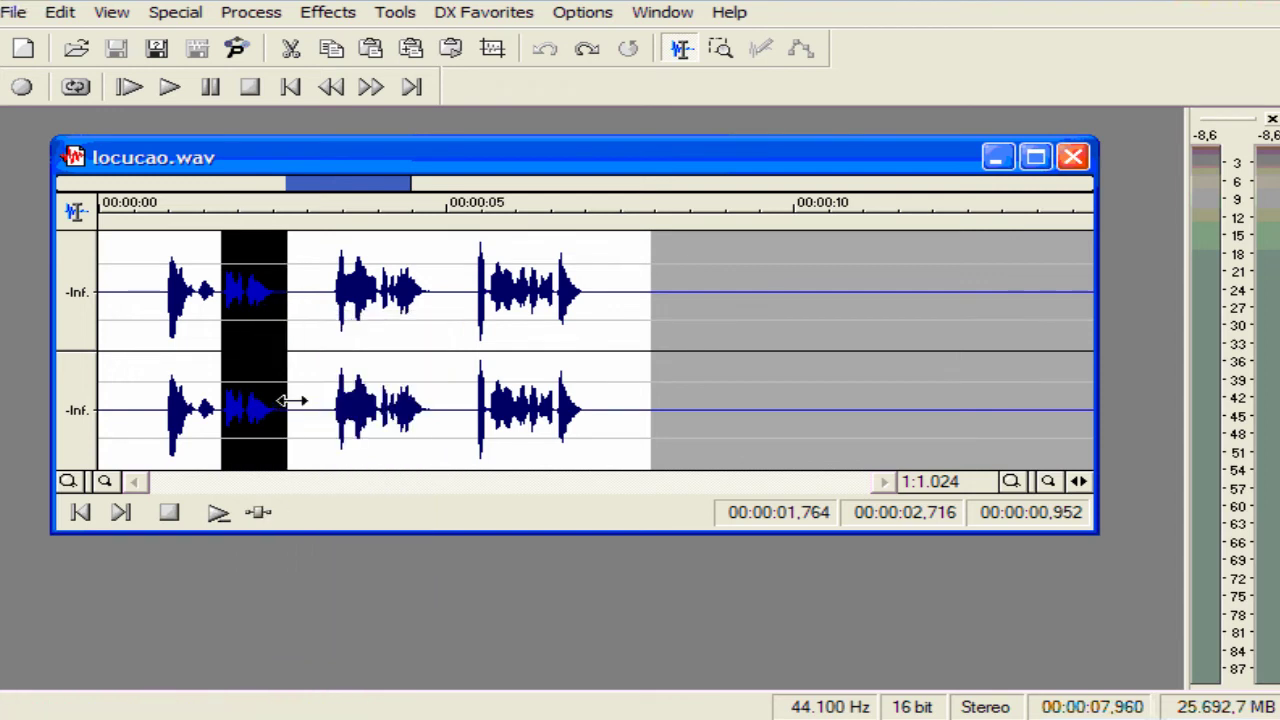
- Overwrite the whole second phrase, from about 3.37 s to 5.04 s, with the copied shorter audio
drag(333, 360, 451, 364)
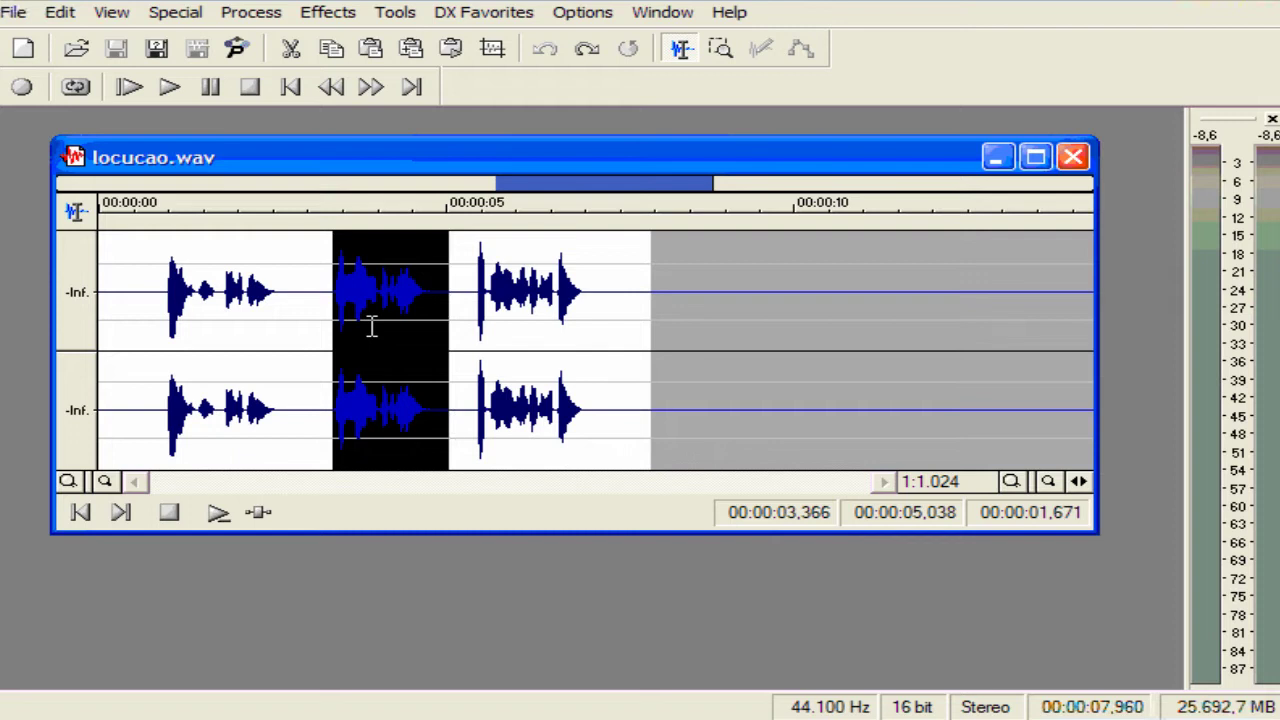
click(62, 13)
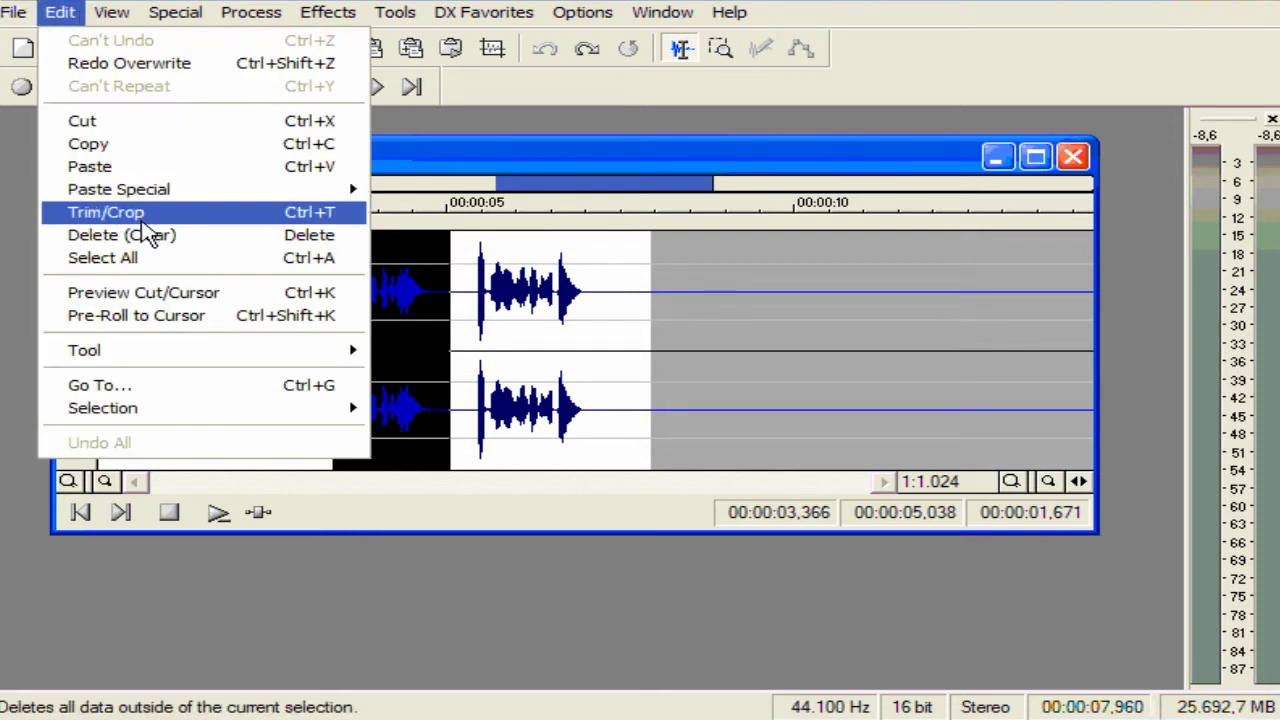
mouse_move(157, 196)
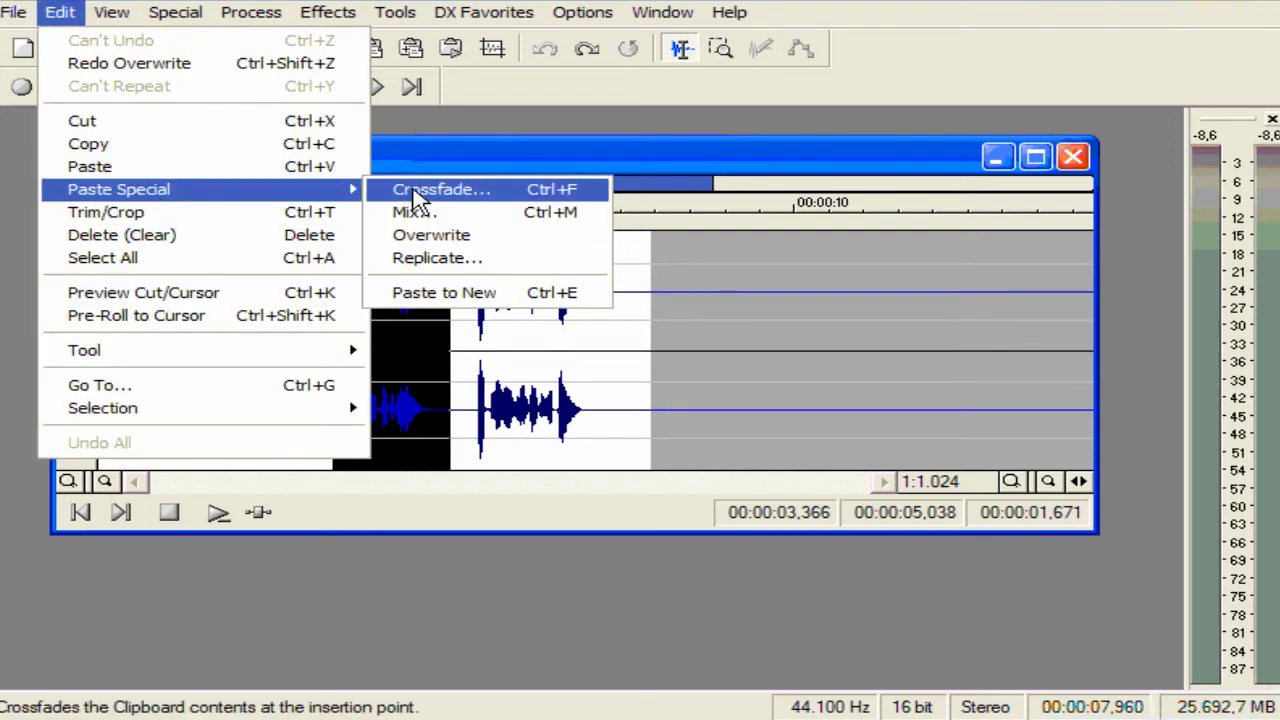
click(487, 162)
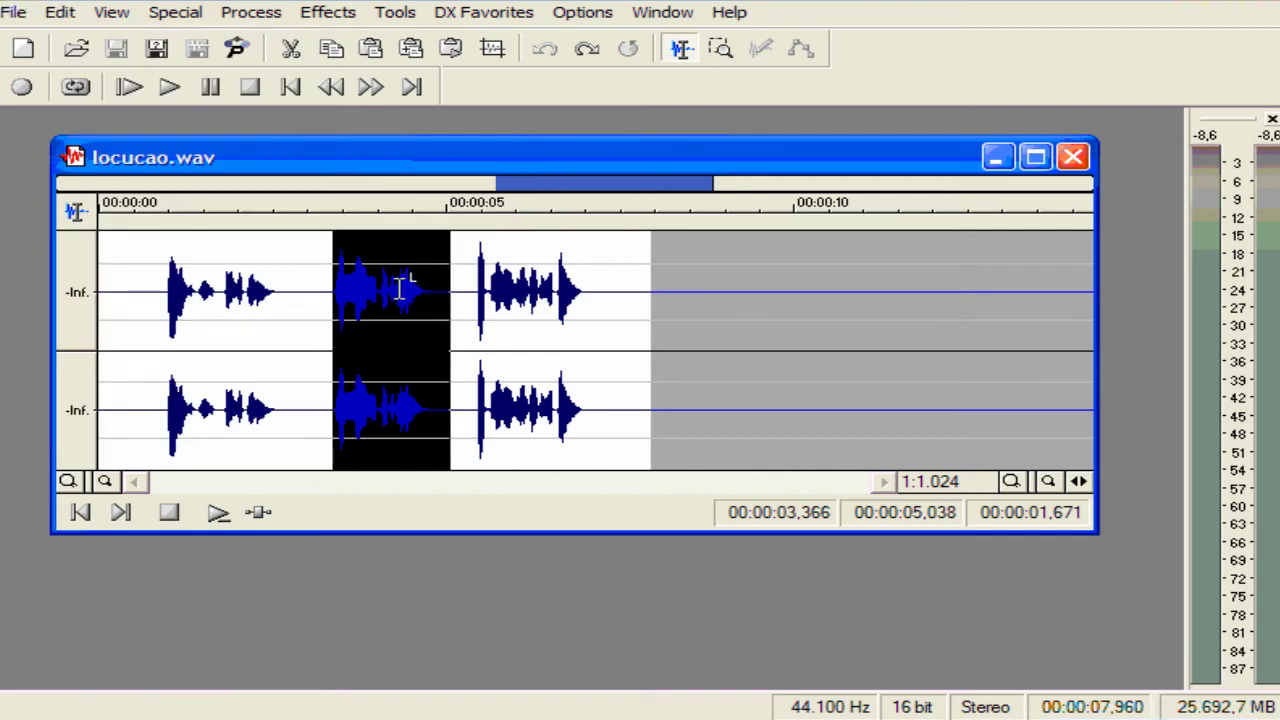
right_click(370, 318)
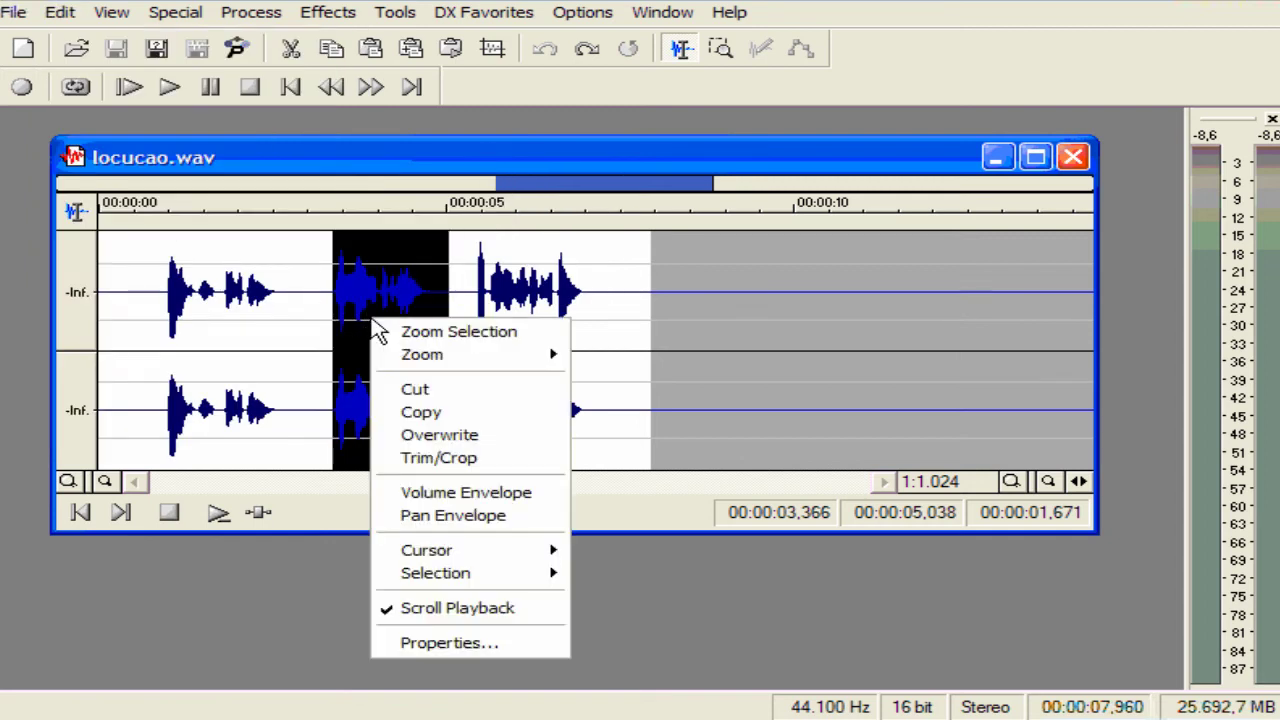
click(432, 436)
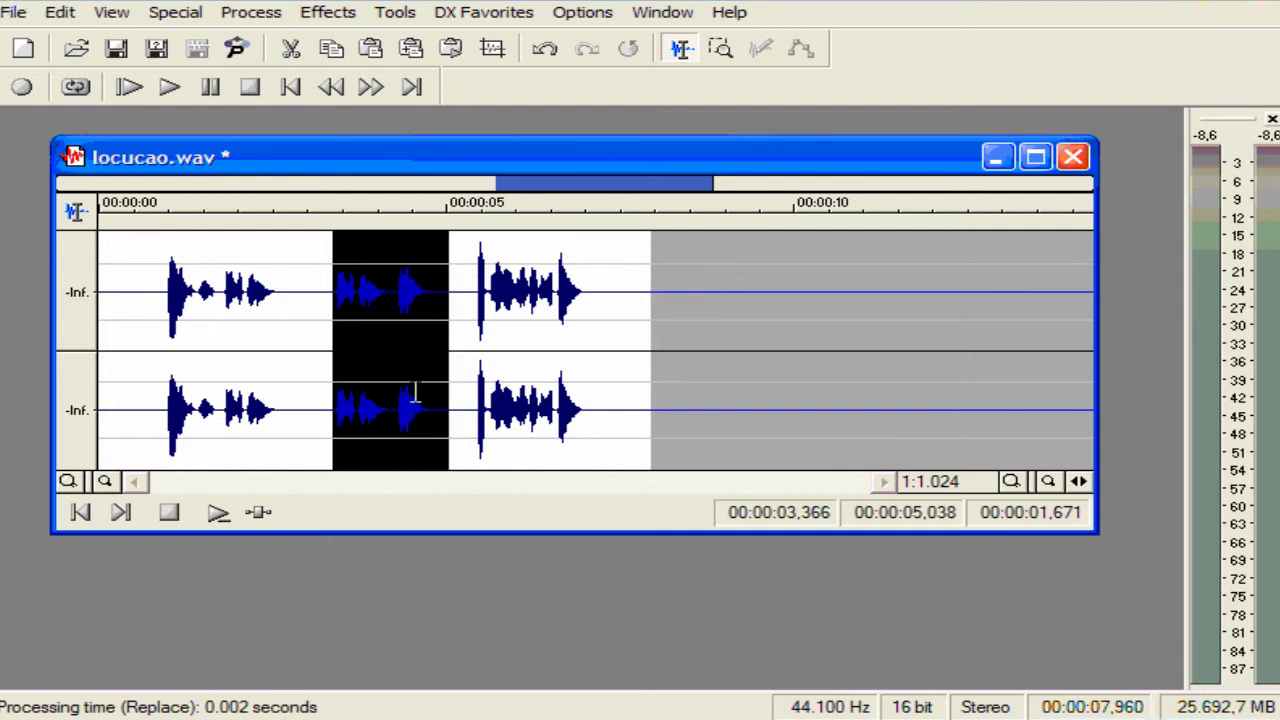
- Play the overwritten second phrase, undo the overwrite and listen to the original phrase
click(219, 515)
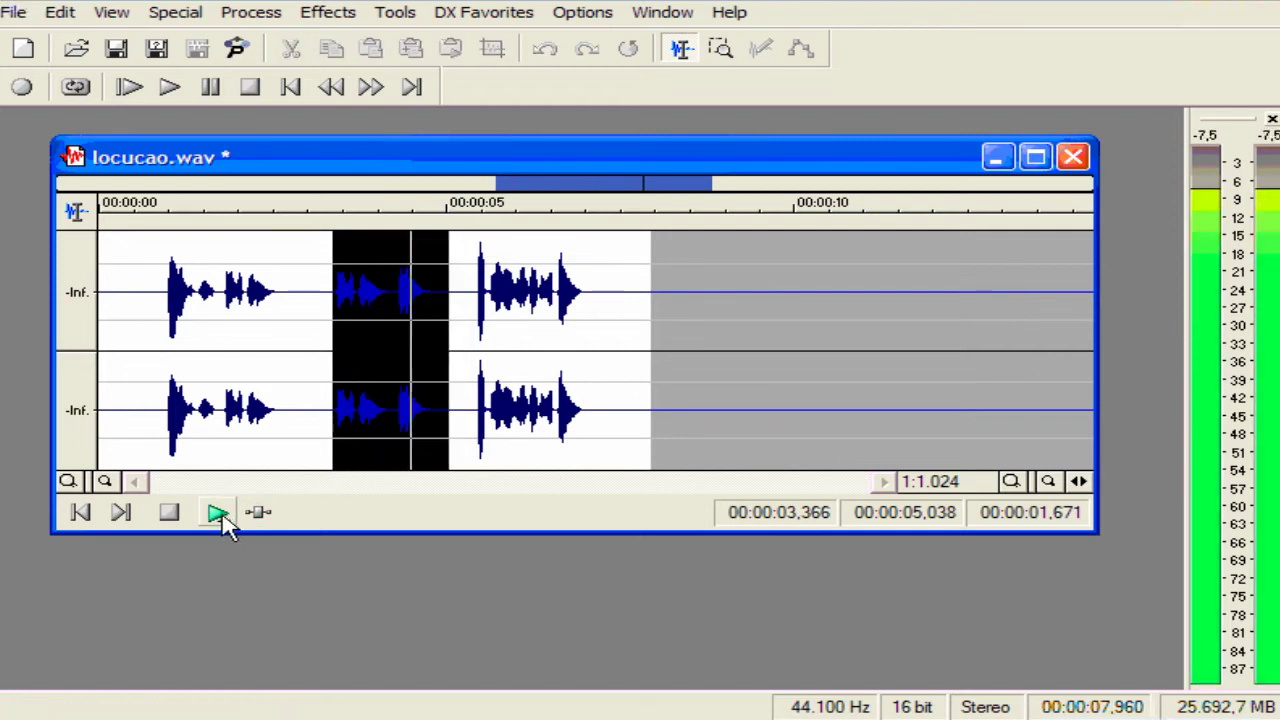
click(219, 517)
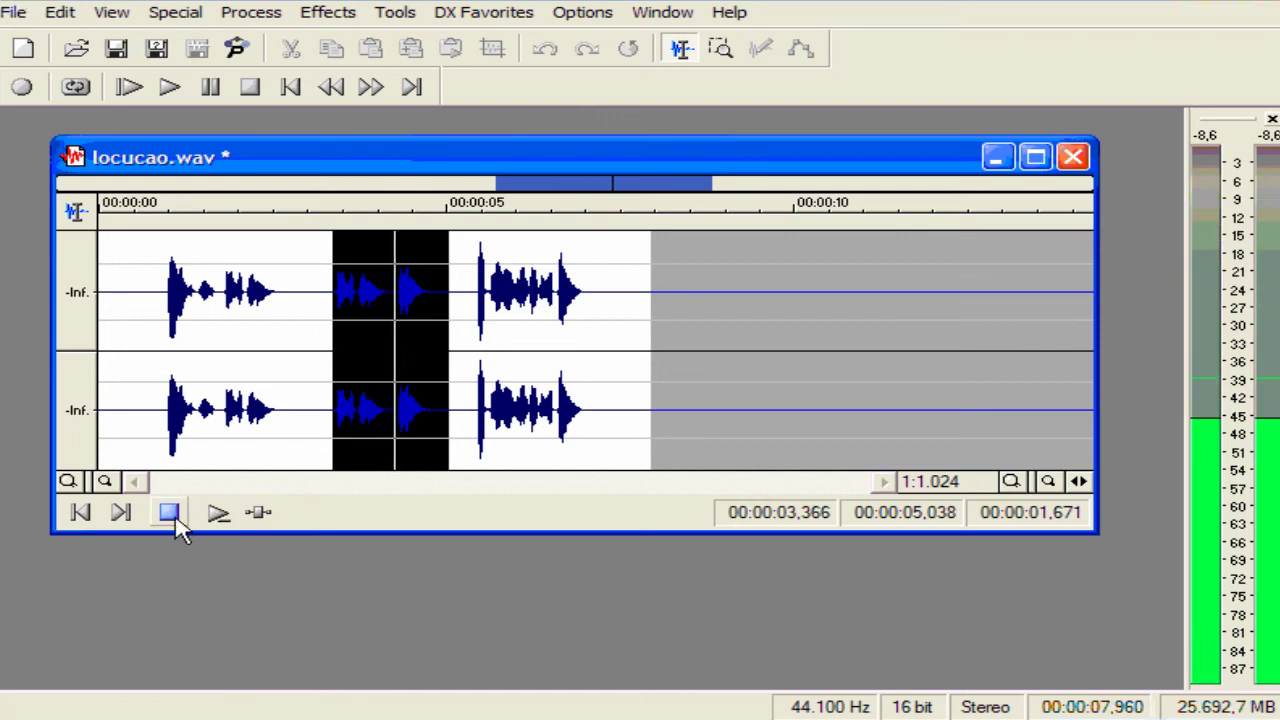
click(172, 516)
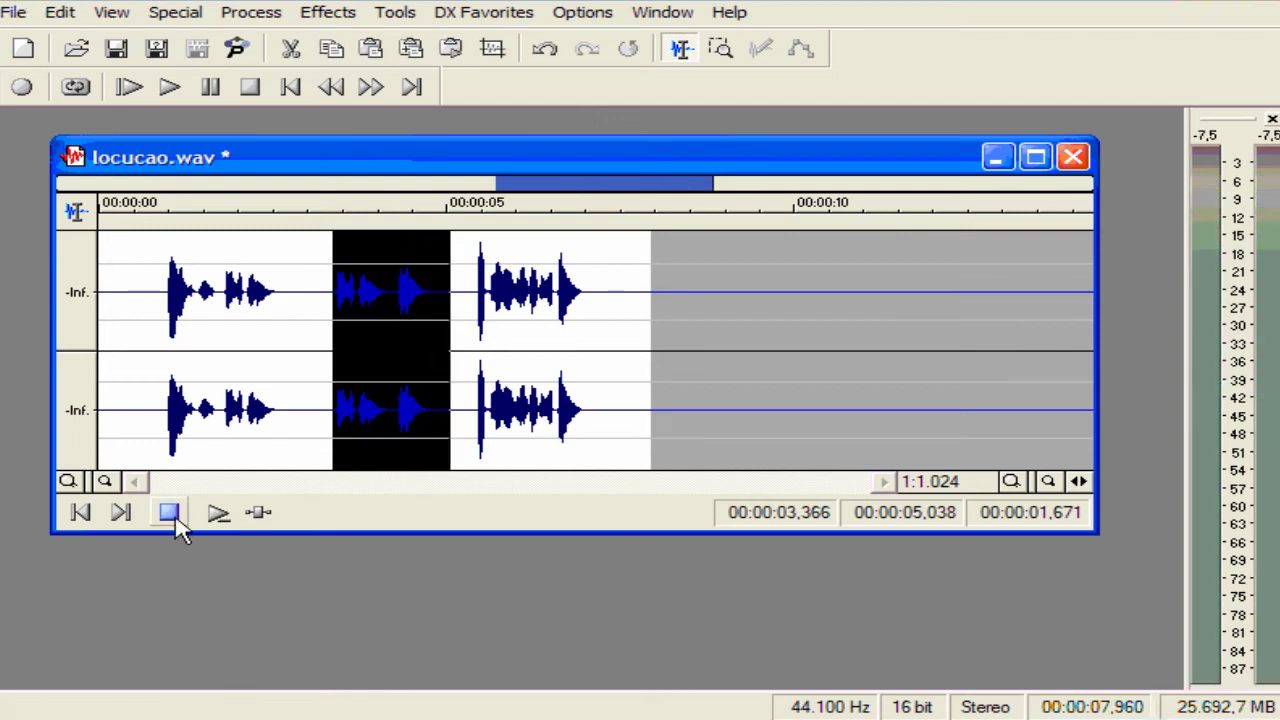
click(546, 49)
click(257, 512)
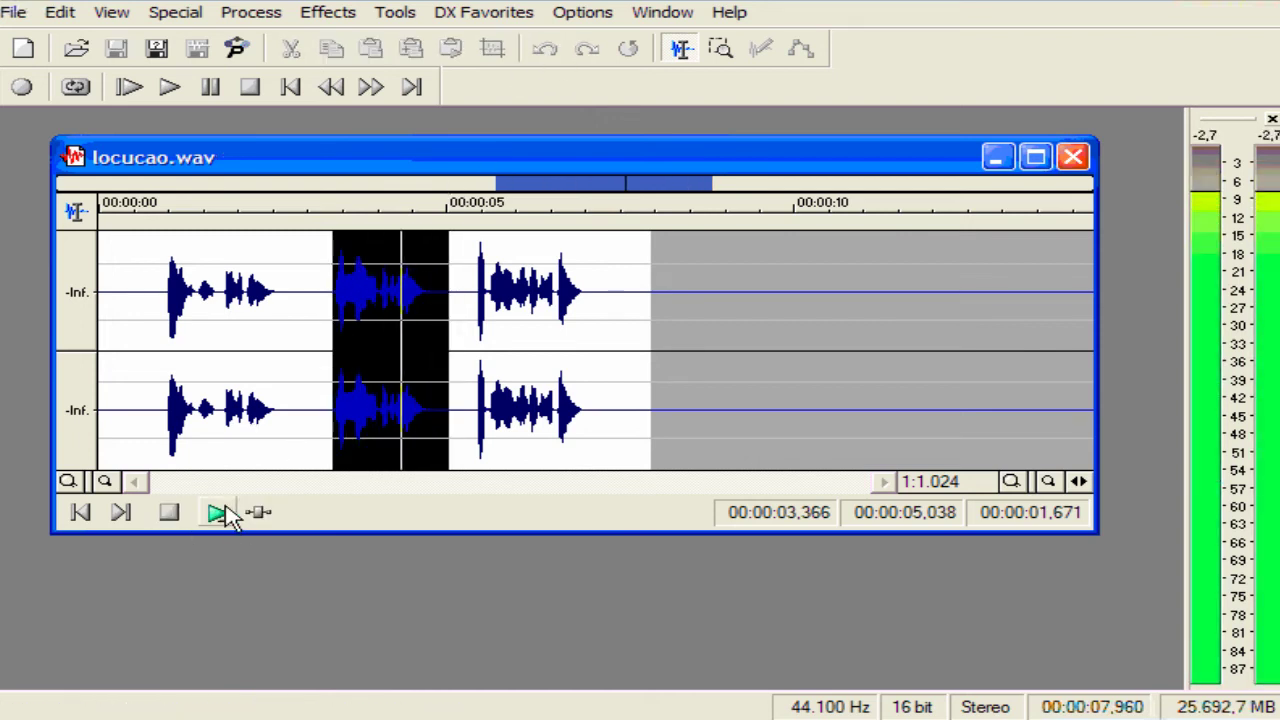
click(172, 522)
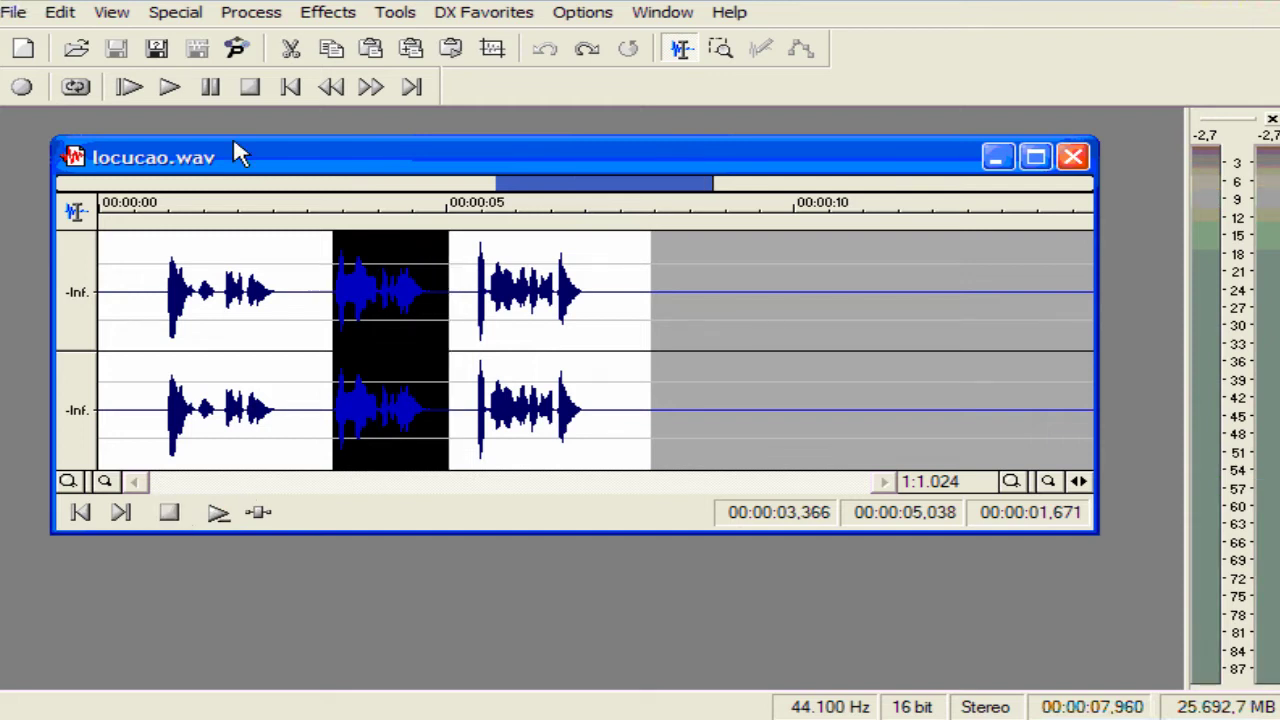
- Select the whole first phrase, from about 0.95 s to 2.60 s, play it and copy it
click(372, 357)
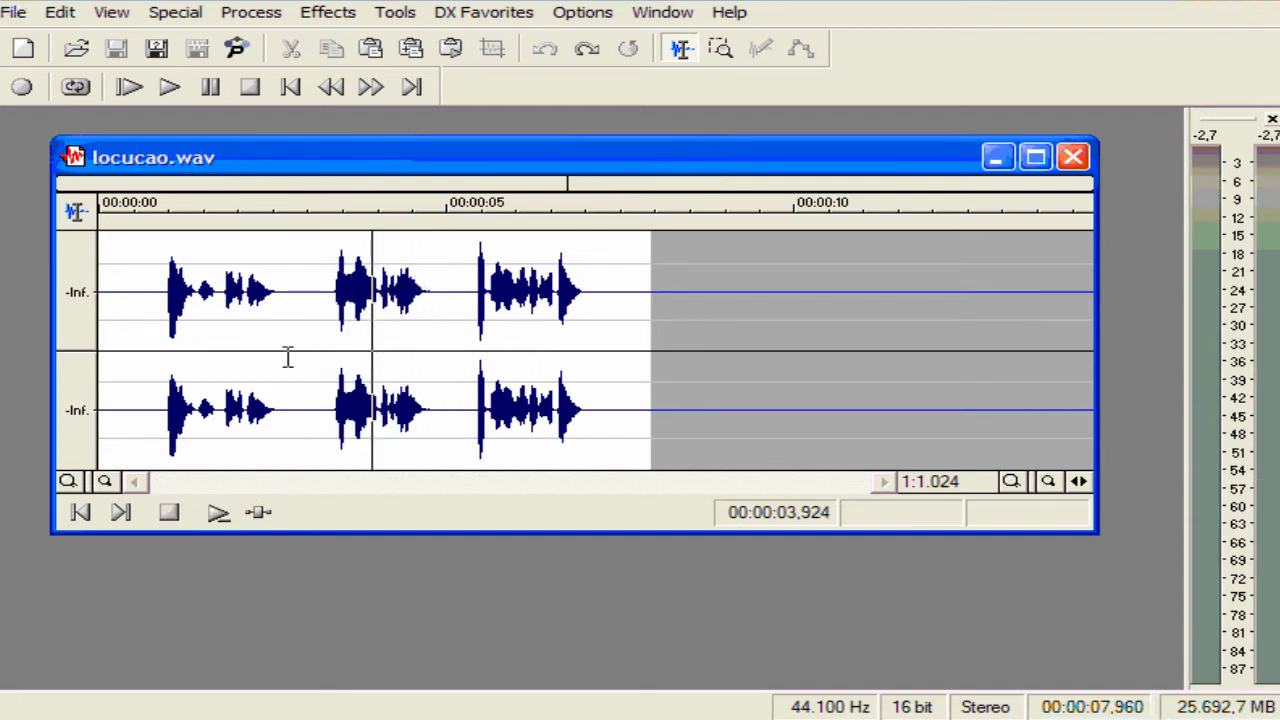
drag(165, 345, 275, 350)
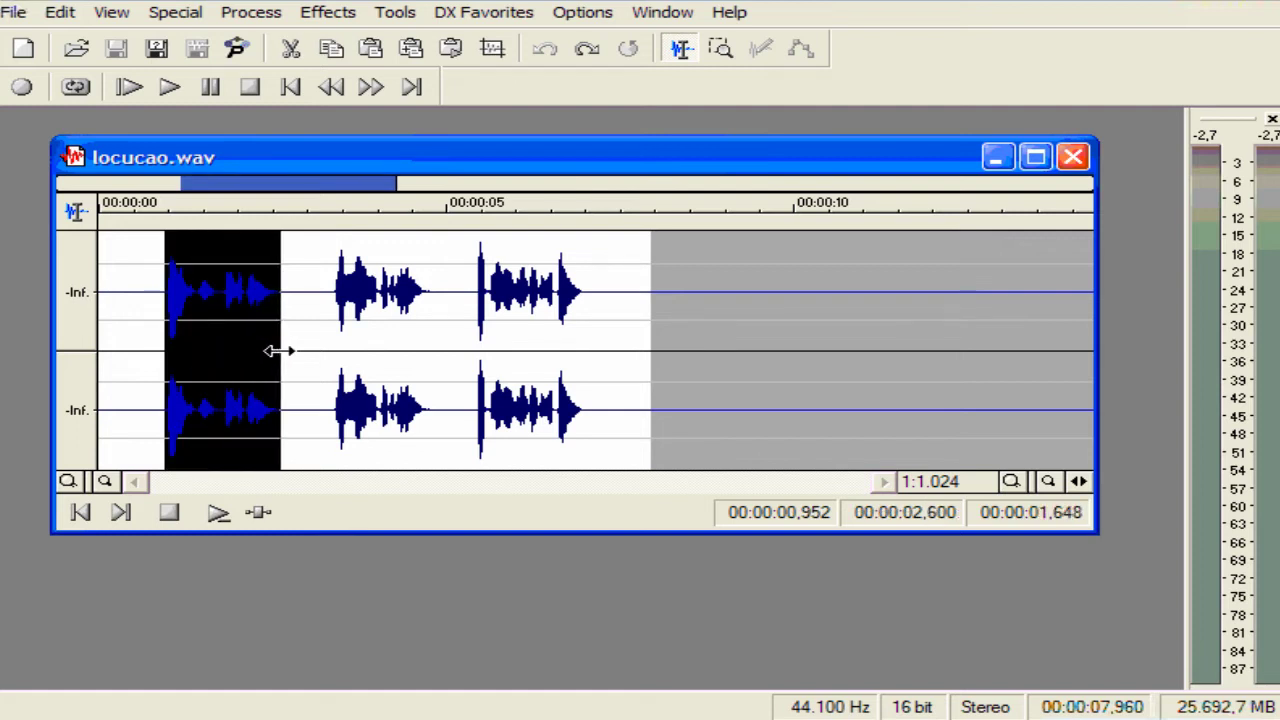
click(218, 512)
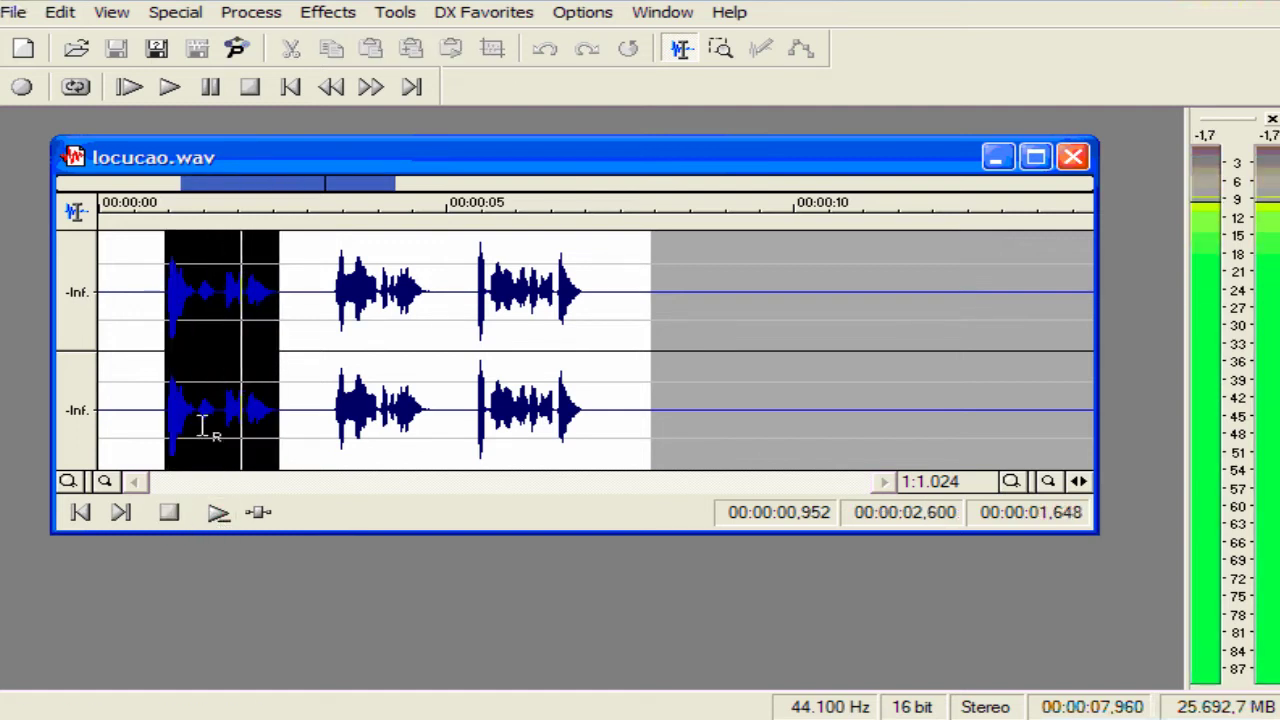
right_click(223, 352)
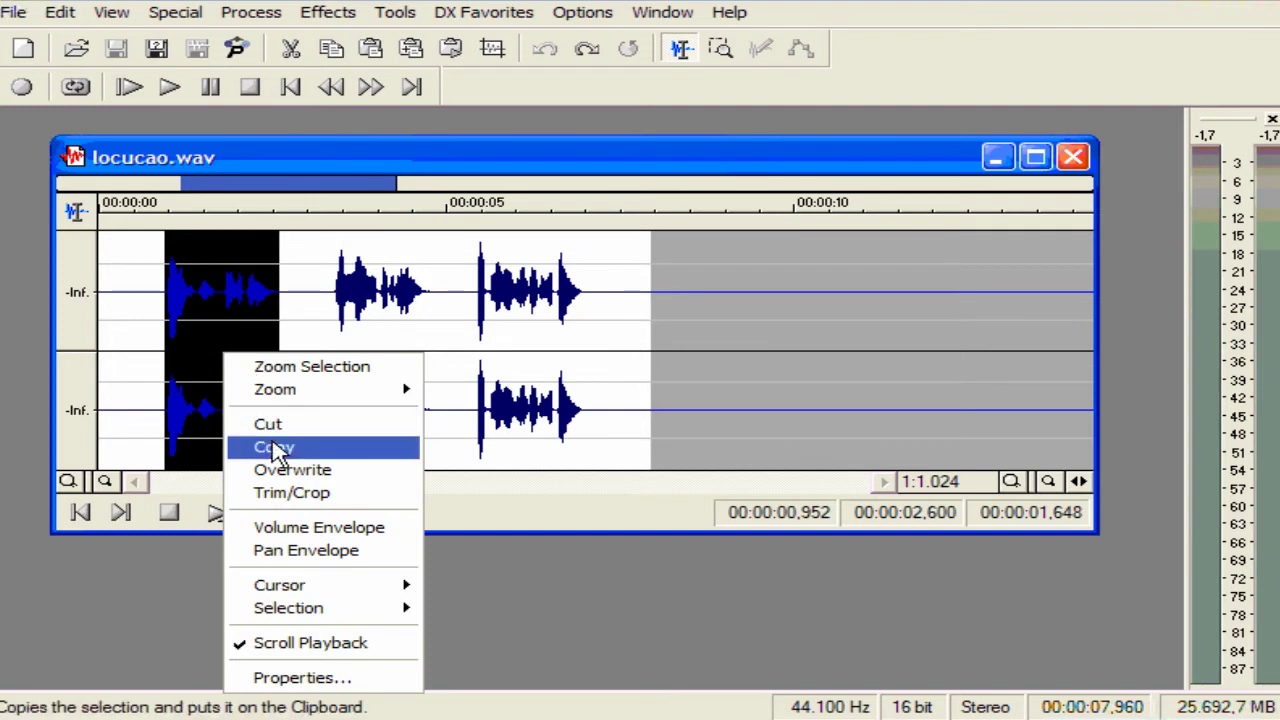
click(276, 452)
- Overwrite only the beginning of the second phrase, from about 3.32 s to 4.02 s, with the copied first phrase
mouse_move(330, 354)
mouse_down()
mouse_move(380, 357)
mouse_move(320, 360)
mouse_move(331, 360)
mouse_up()
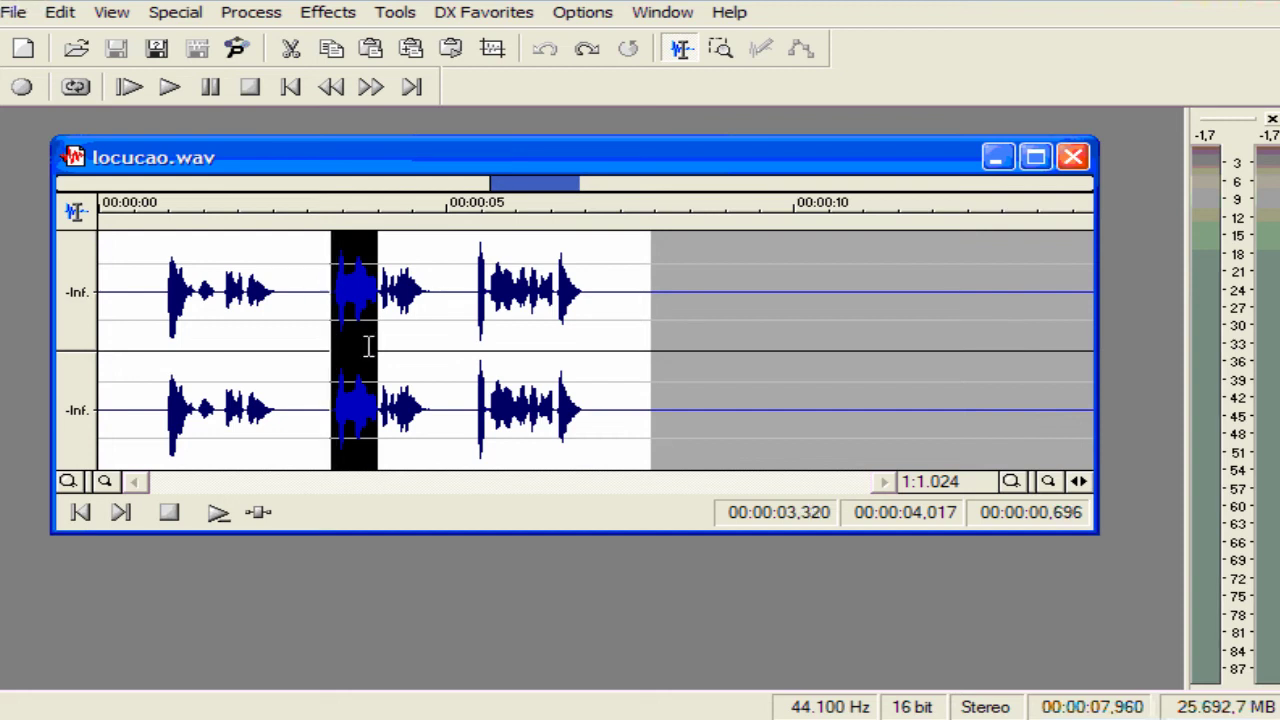
right_click(358, 346)
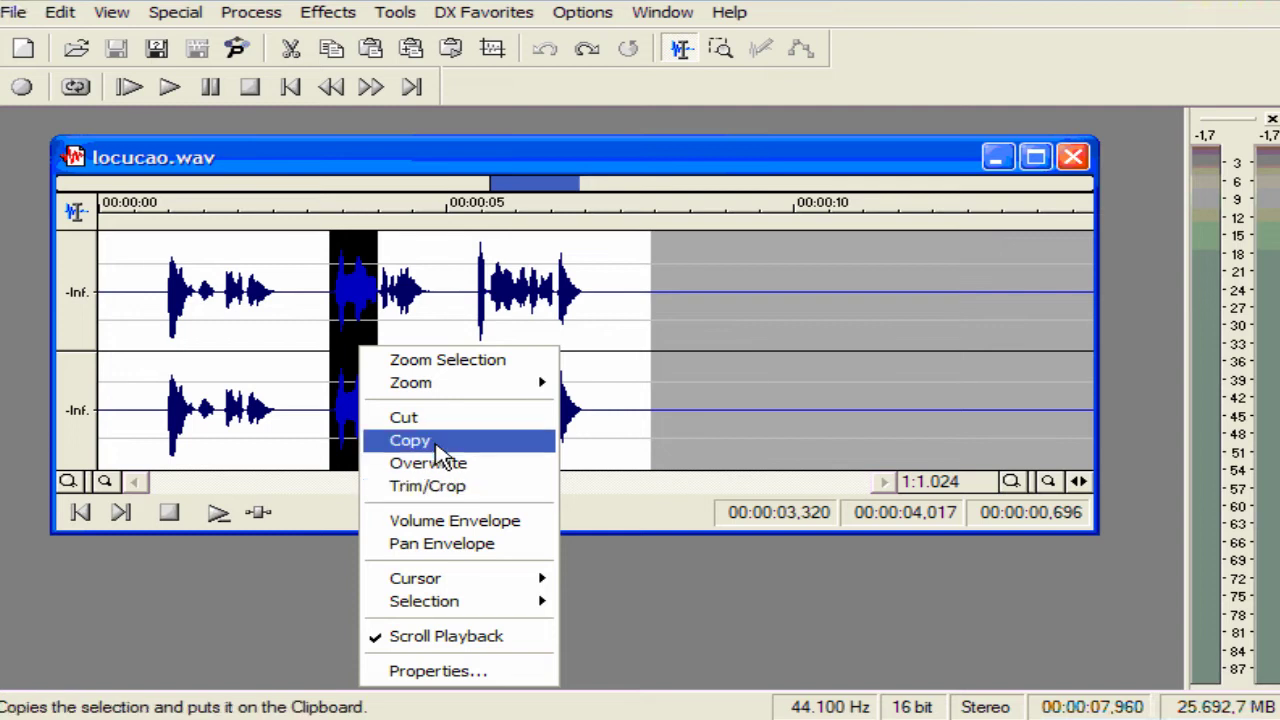
click(440, 468)
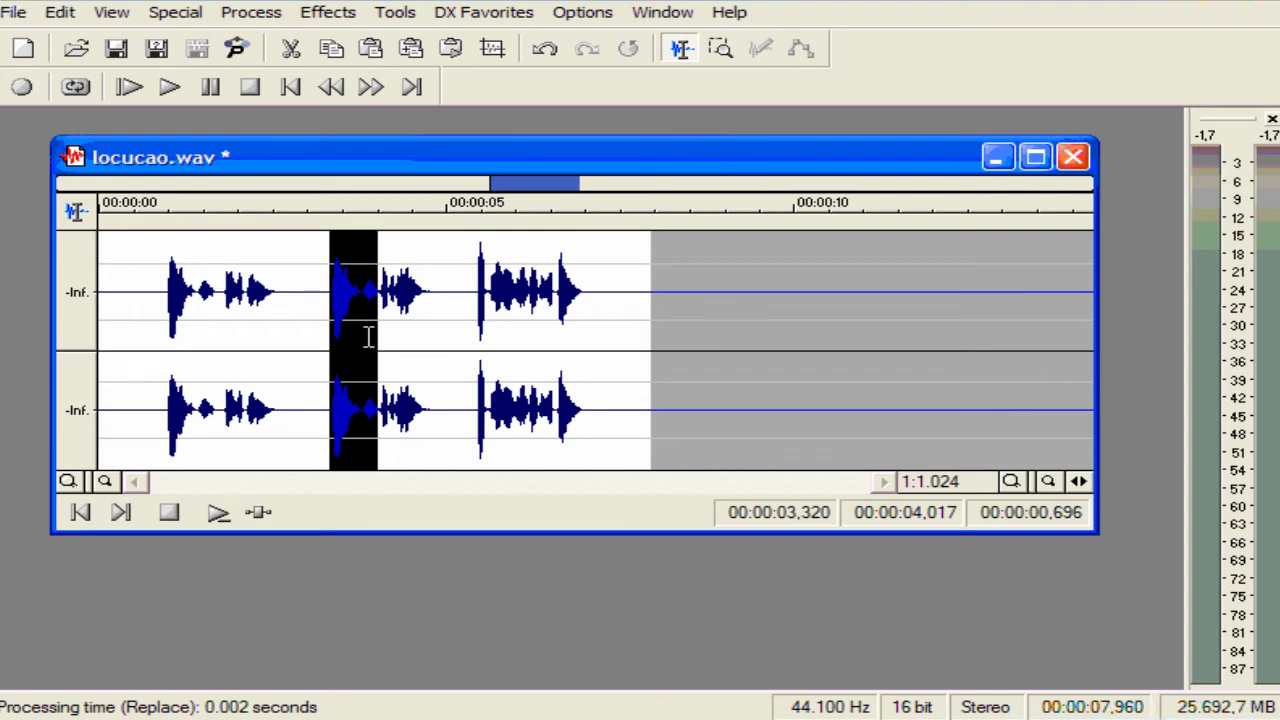
- Play the edited second phrase from about 3.02 s and undo the partial overwrite
click(309, 370)
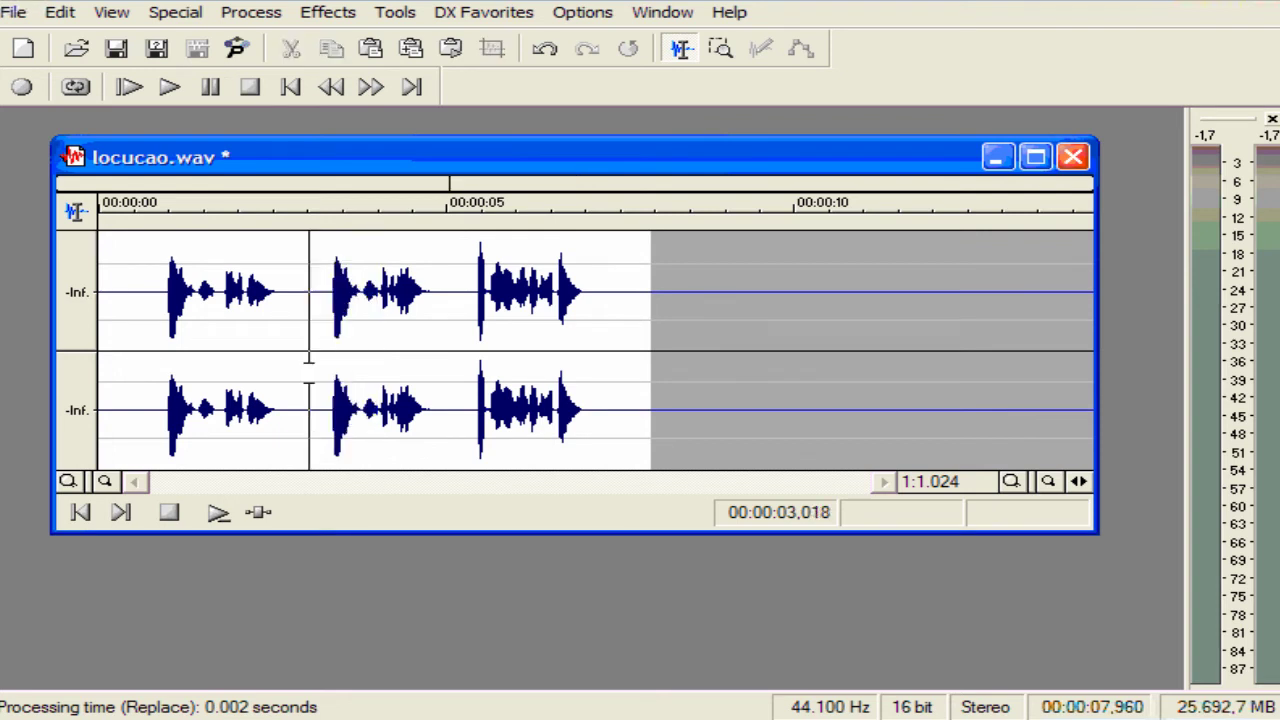
click(210, 513)
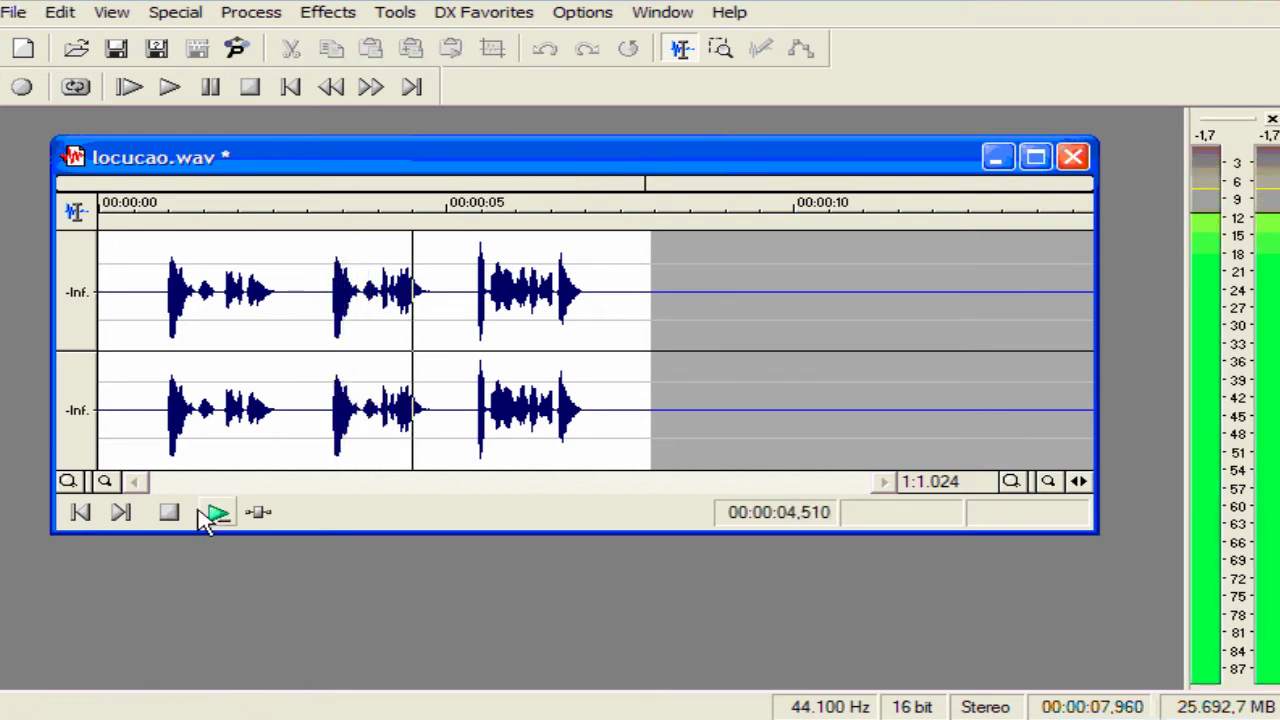
click(218, 513)
click(168, 513)
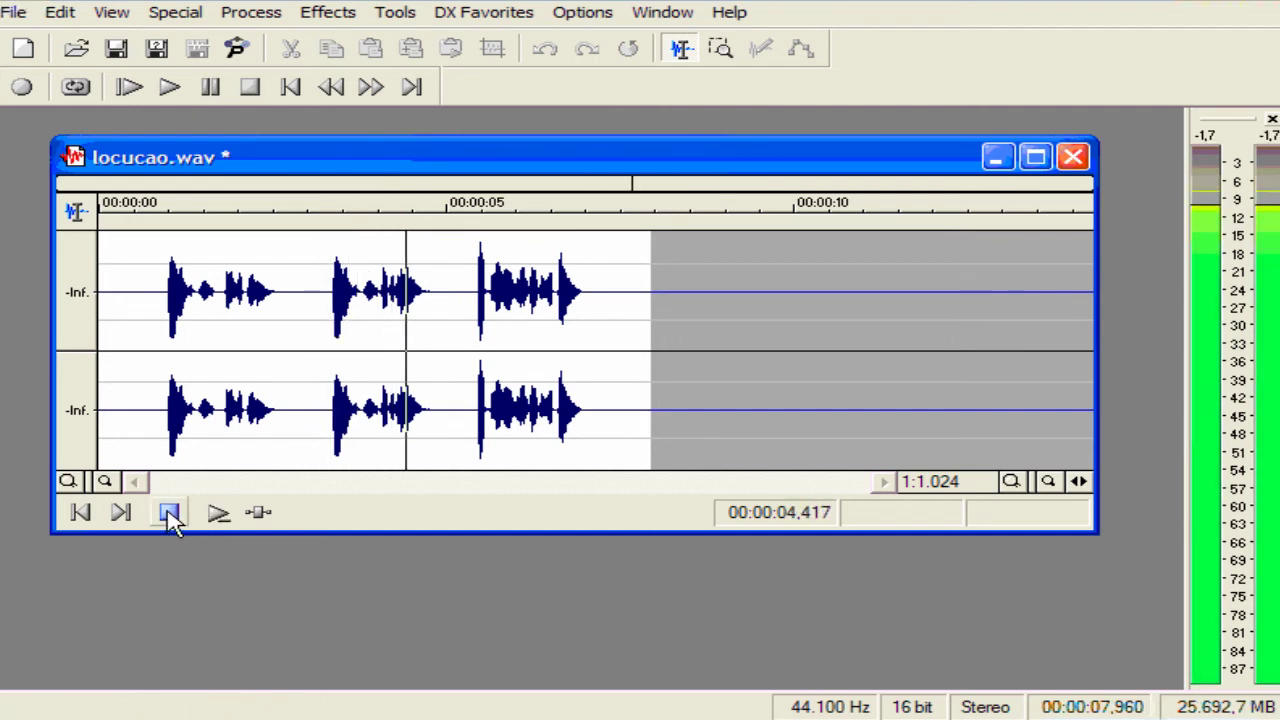
click(169, 514)
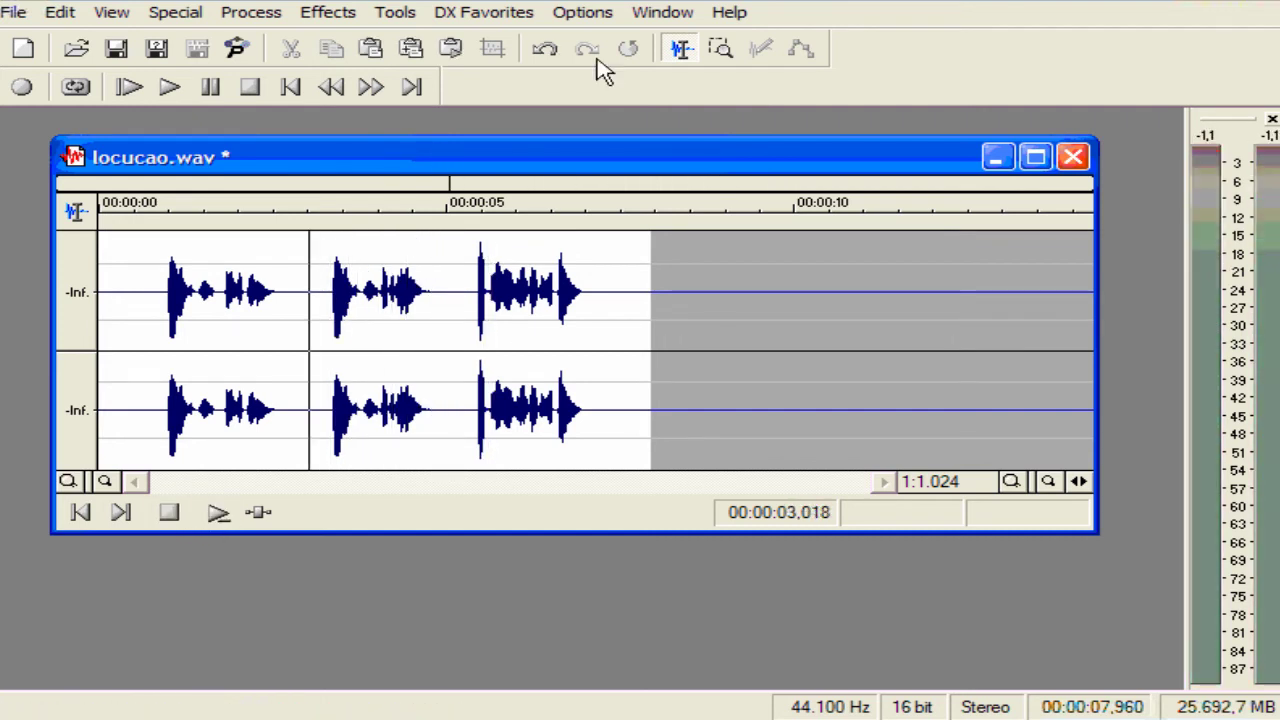
click(544, 48)
- Select the second half of the first phrase, from about 1.79 s to 2.81 s, play it and copy it
click(314, 352)
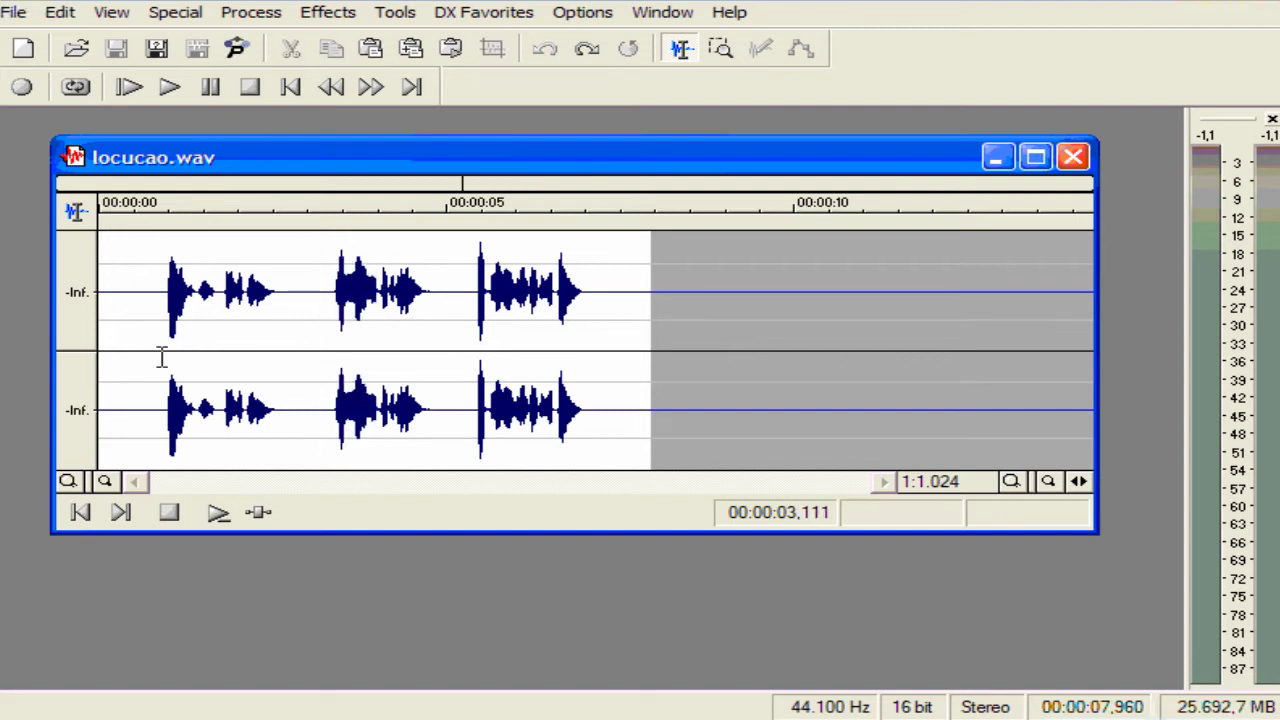
drag(224, 360, 293, 365)
click(218, 513)
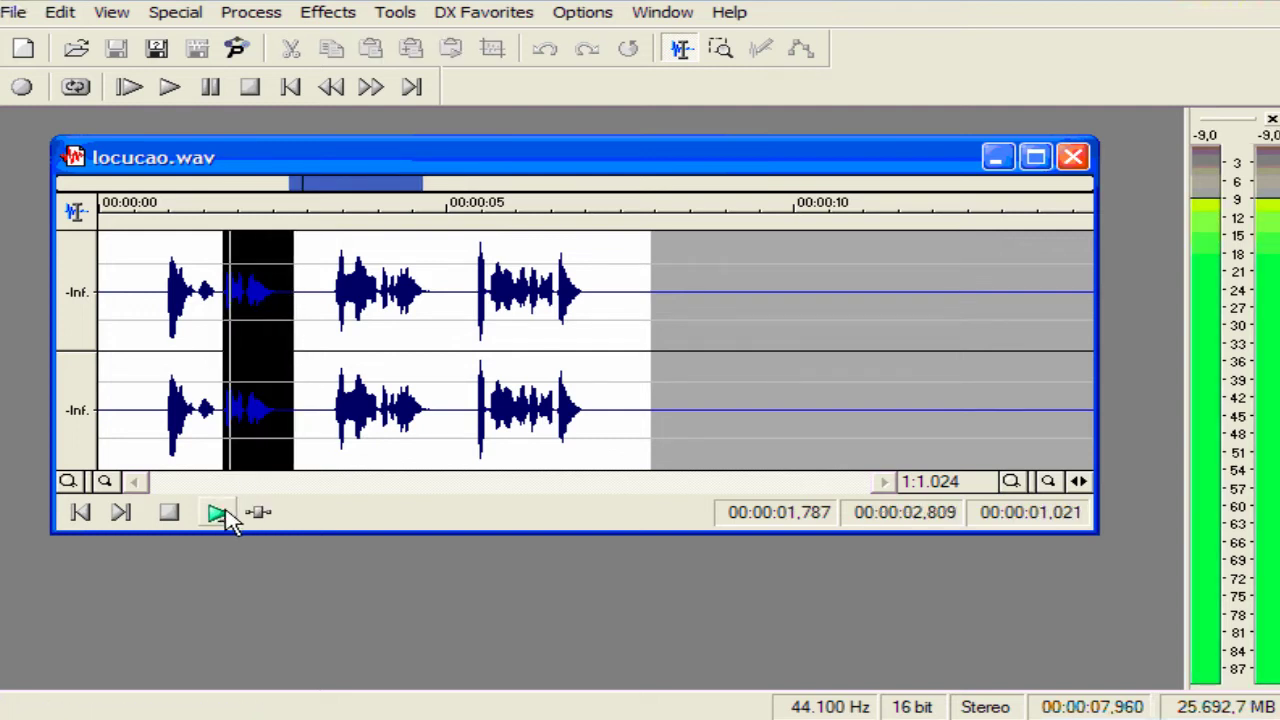
click(170, 513)
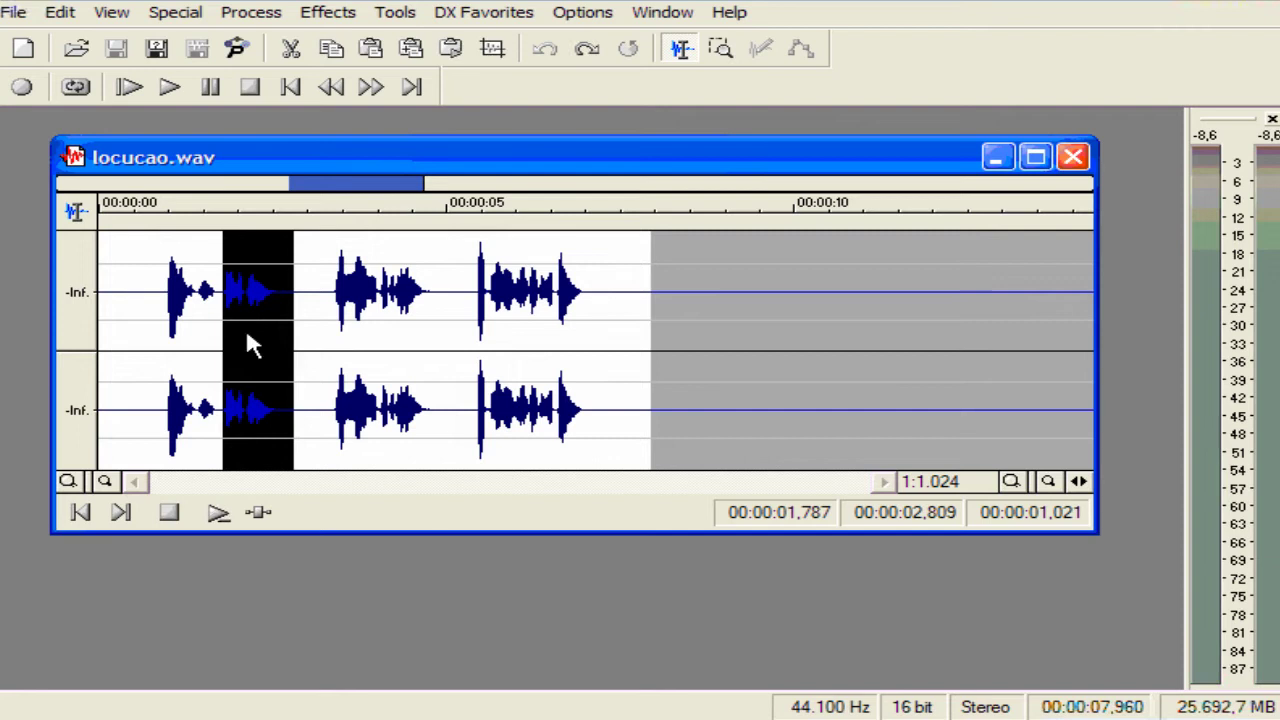
right_click(254, 345)
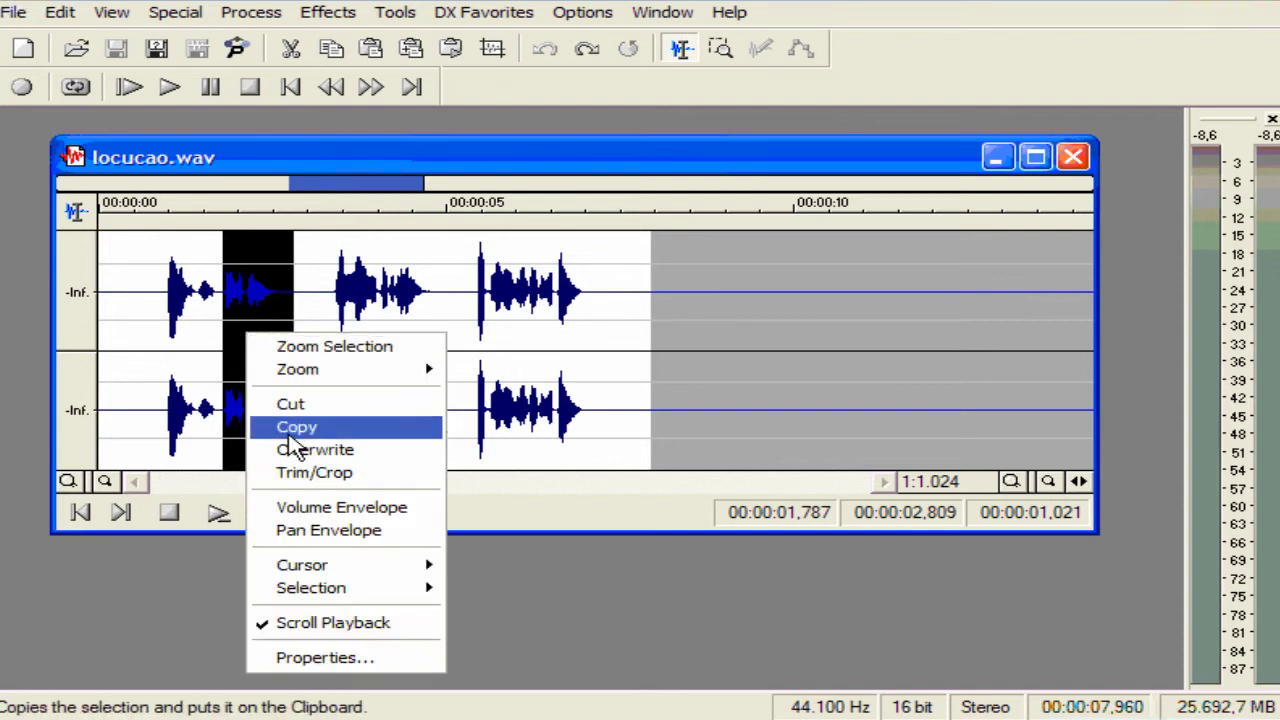
click(318, 428)
- Select the second phrase from about 3.39 s to 5.39 s and fill it with replicas of the copied audio, using Copy partials
click(62, 12)
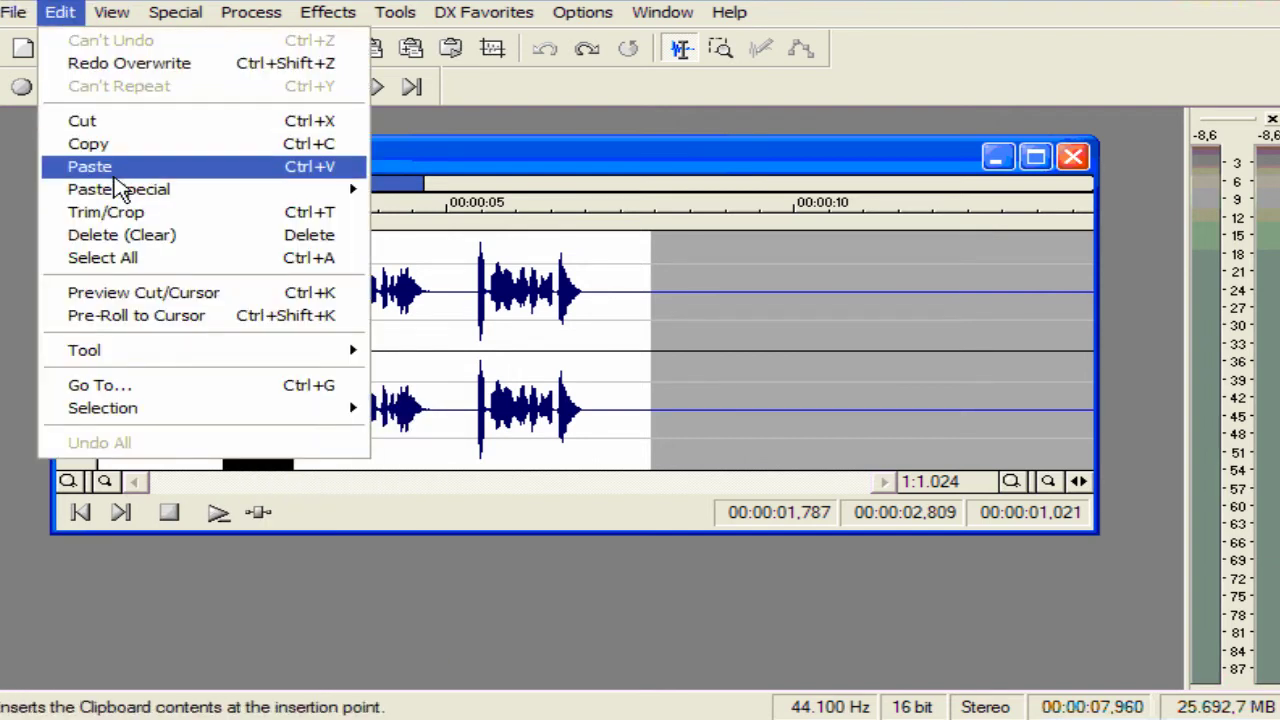
click(110, 165)
click(409, 268)
click(330, 362)
drag(334, 361, 473, 368)
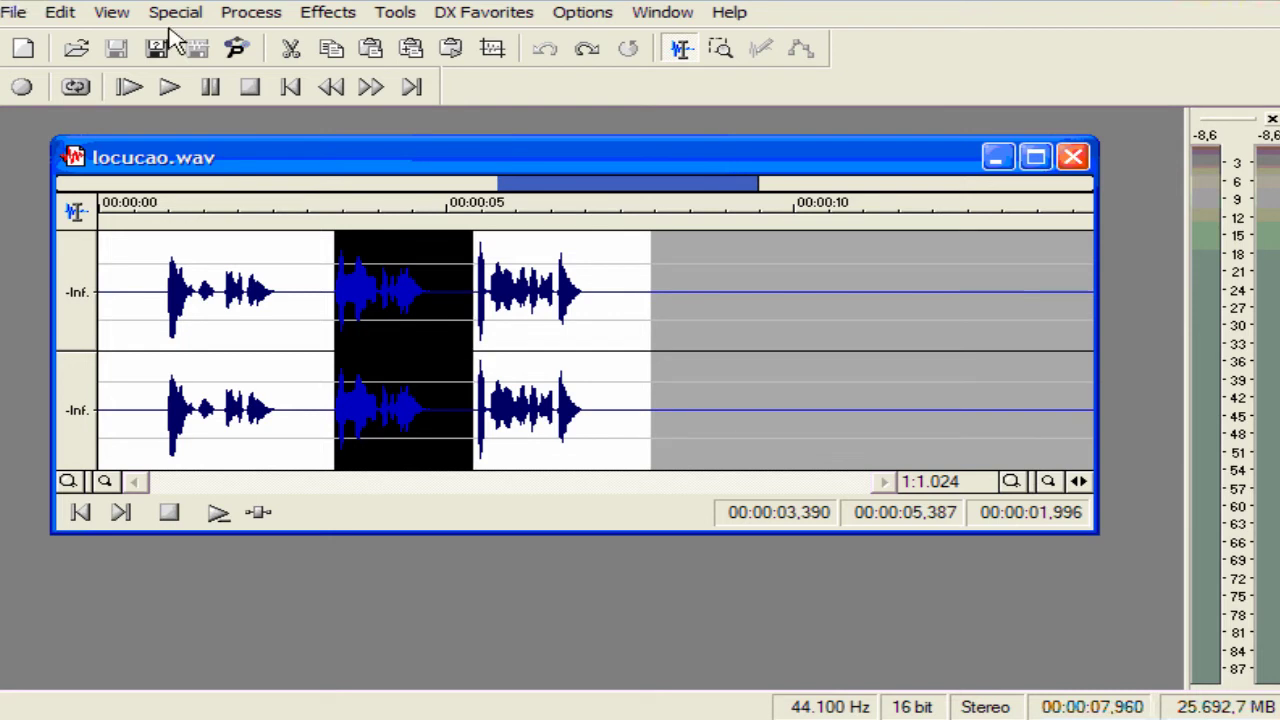
click(64, 16)
mouse_move(127, 197)
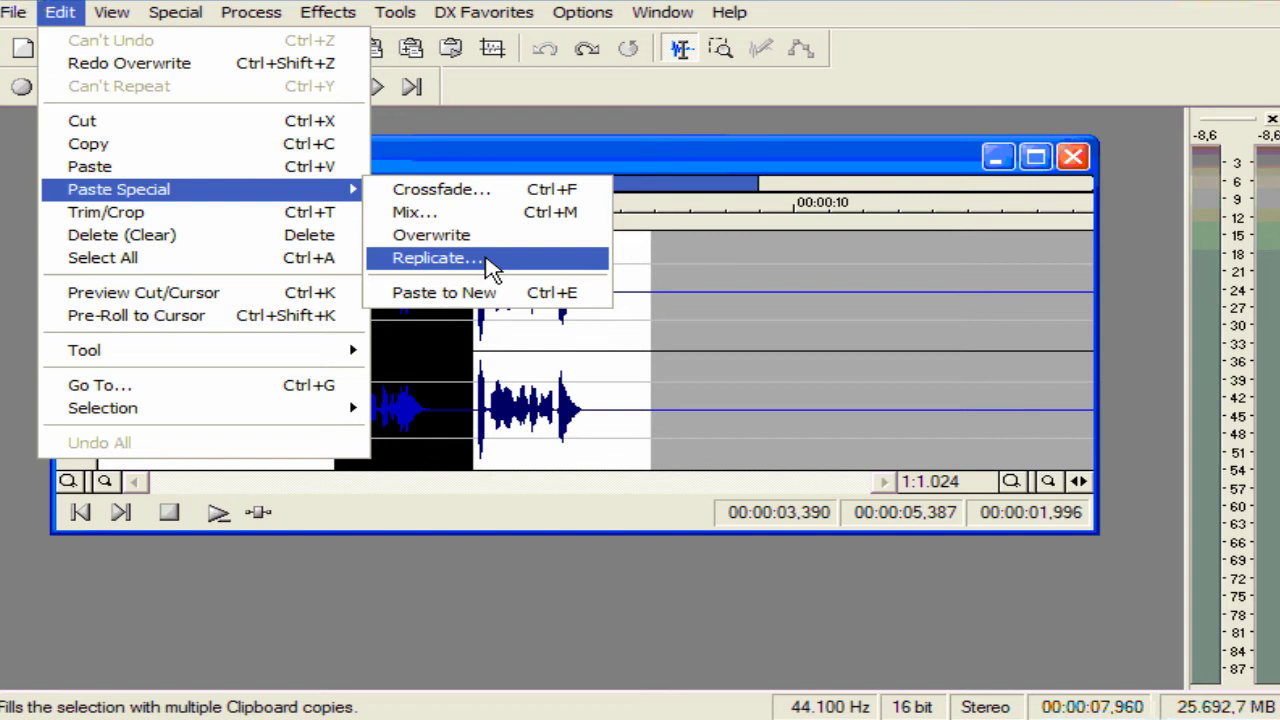
click(490, 261)
drag(611, 191, 815, 266)
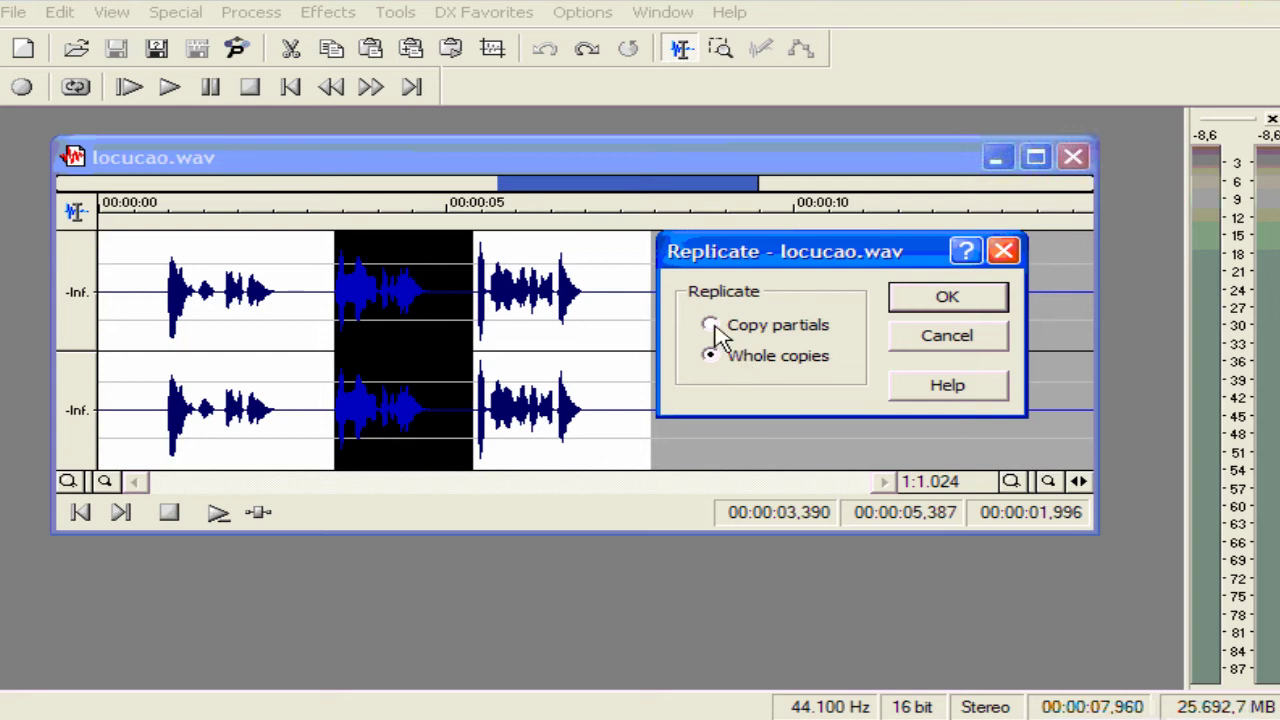
click(710, 326)
drag(766, 256, 779, 244)
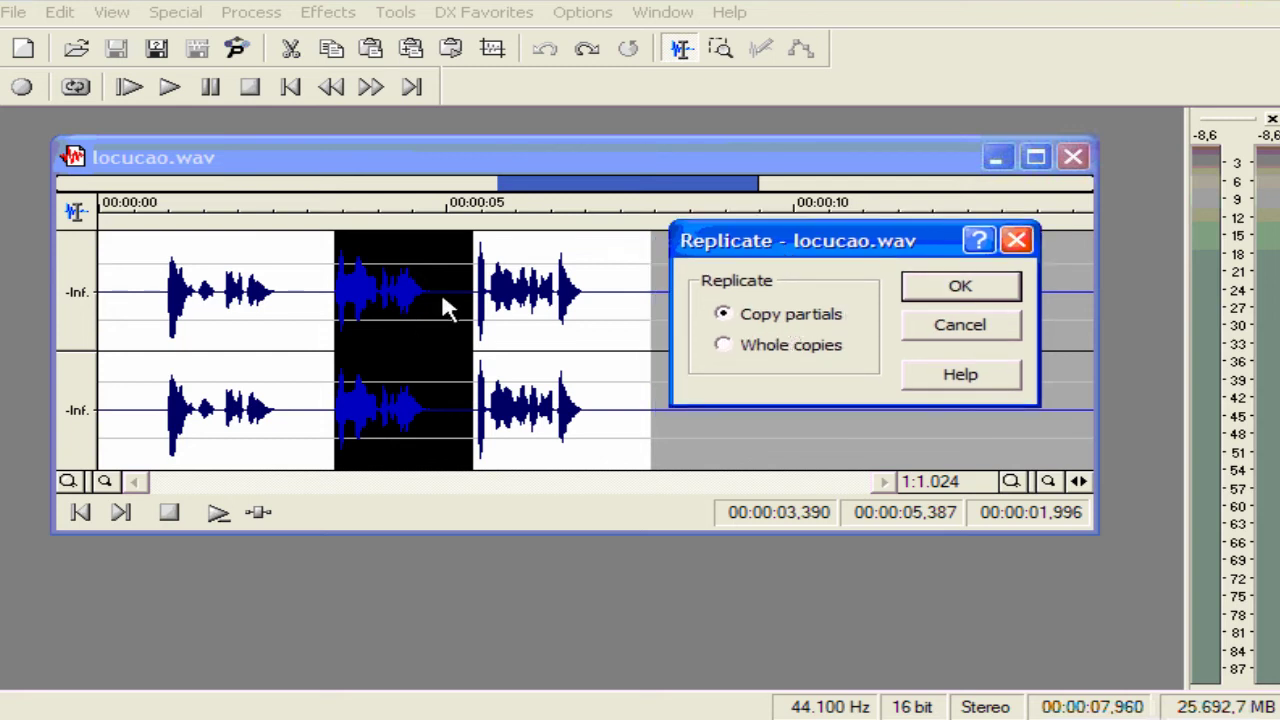
click(962, 292)
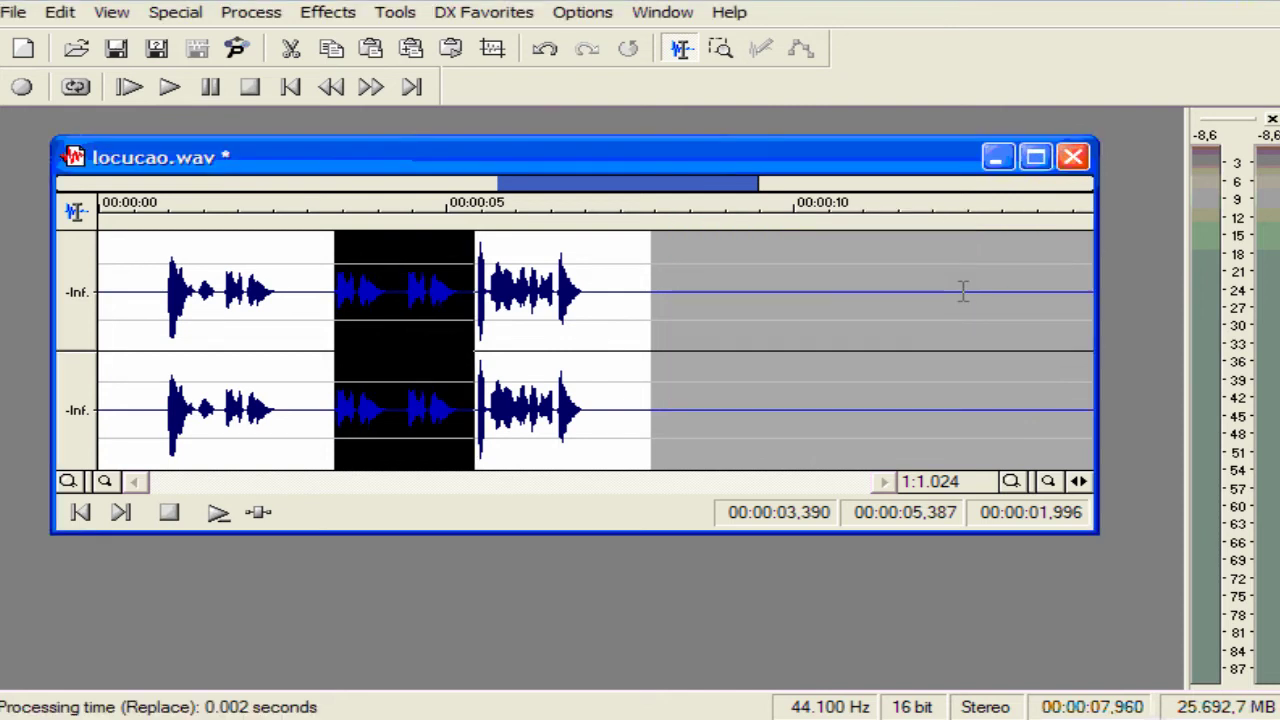
- Play the replicated selection and undo the replication
click(218, 512)
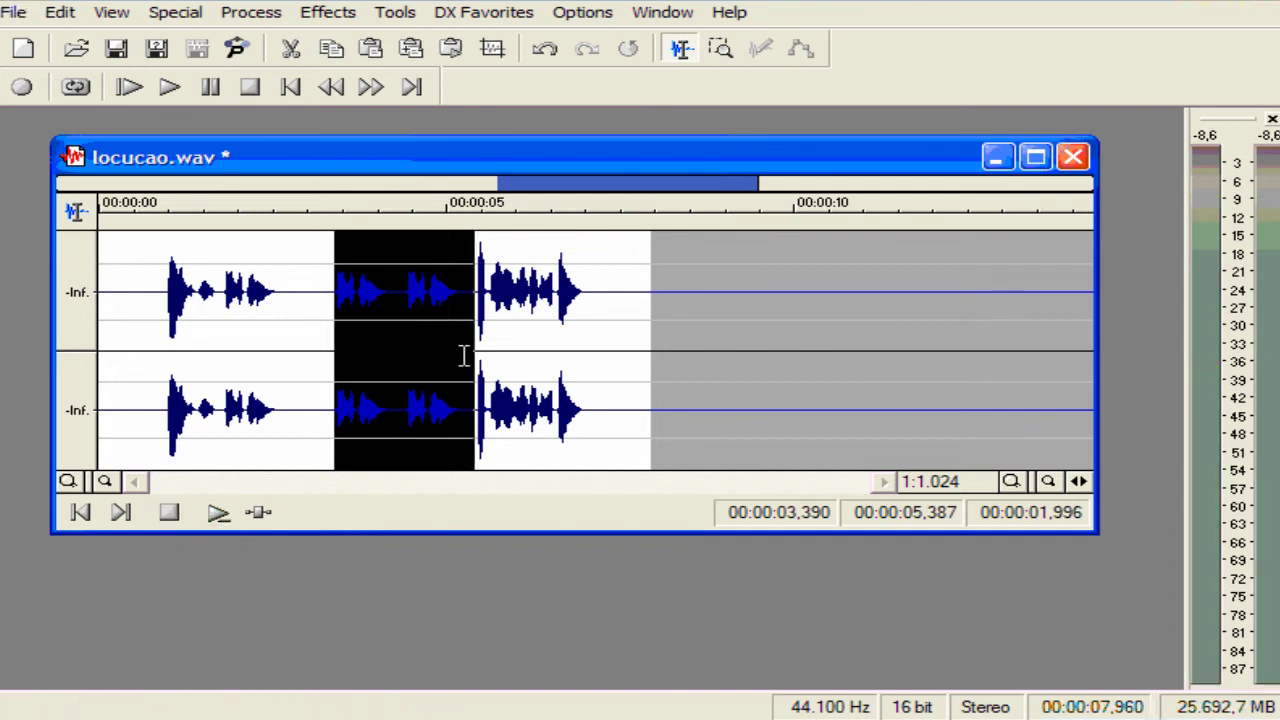
click(546, 52)
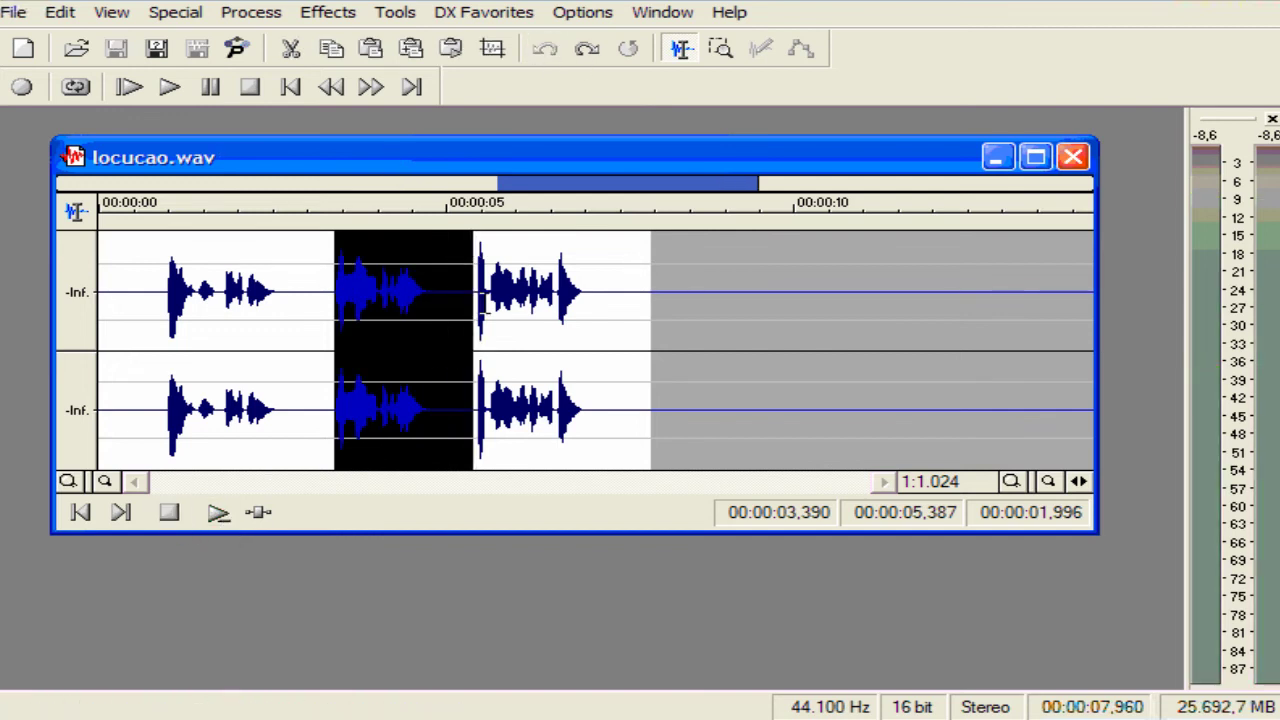
- Extend the selection's end to about 5.67 s and replicate the copied audio across it with Copy partials
drag(470, 307, 493, 300)
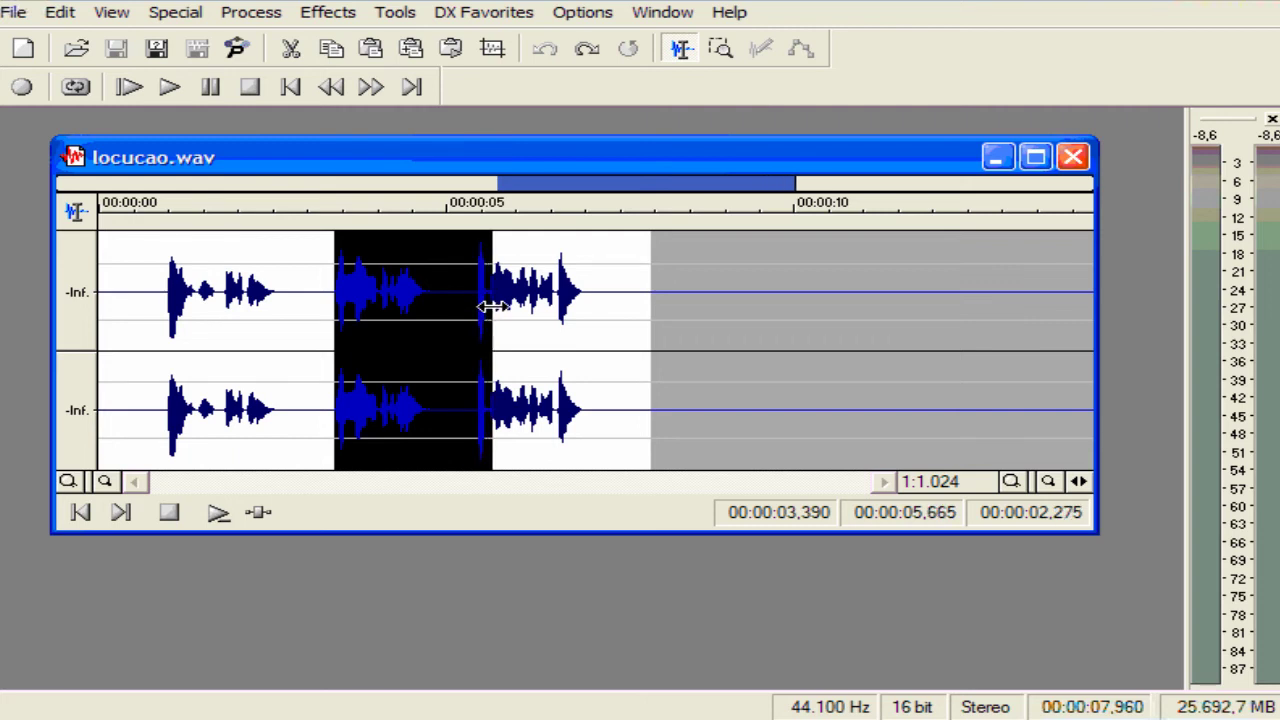
click(62, 13)
mouse_move(346, 186)
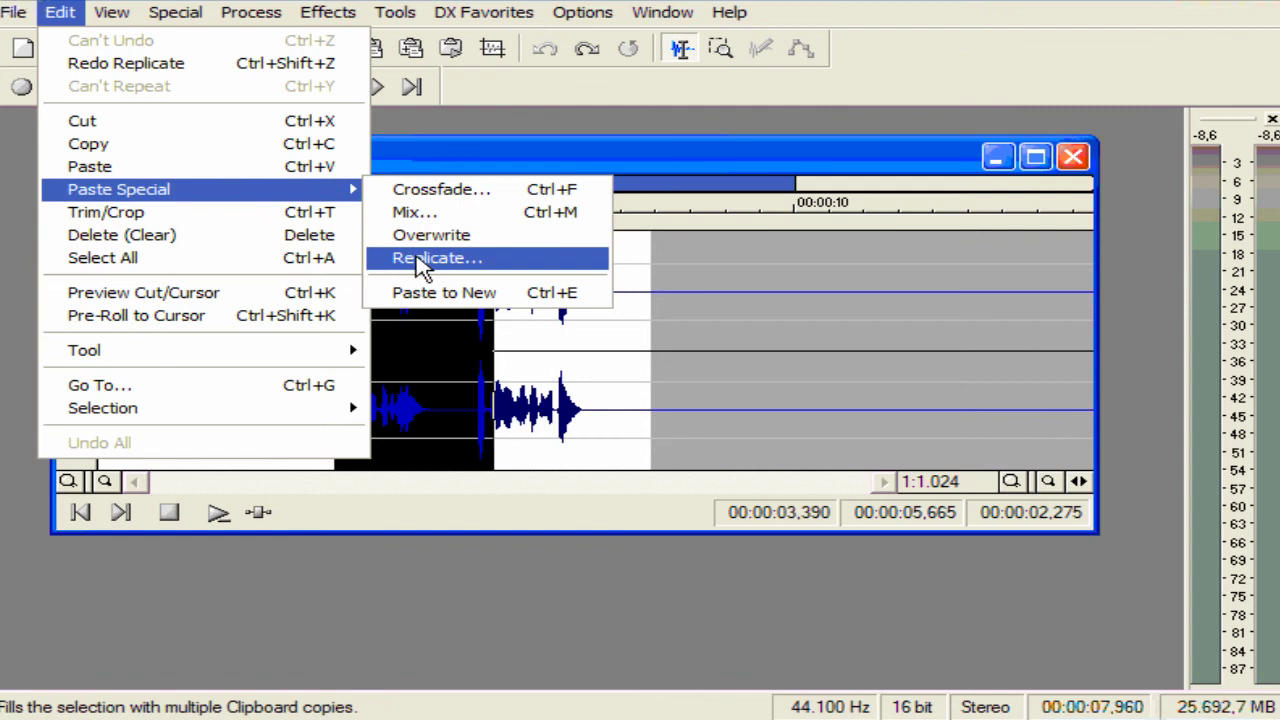
click(420, 262)
click(765, 223)
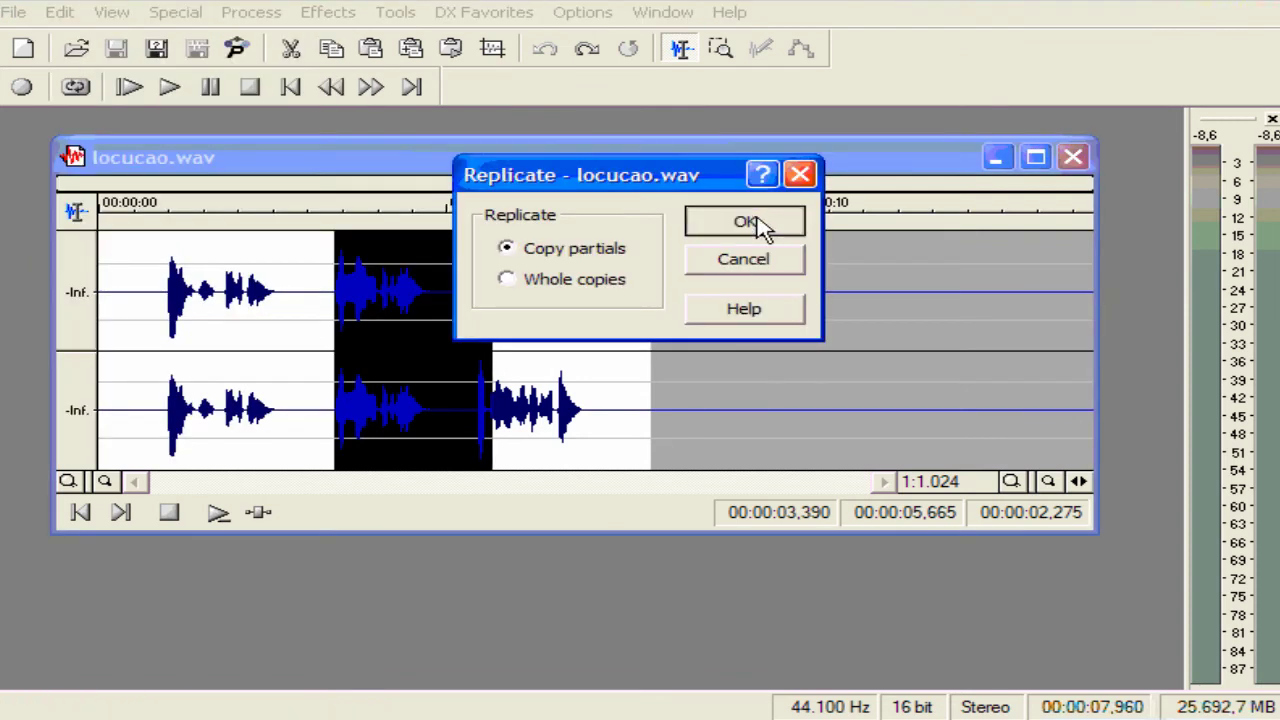
- Play the extended selection filled with partial copies, stop playback and undo the replication
click(218, 513)
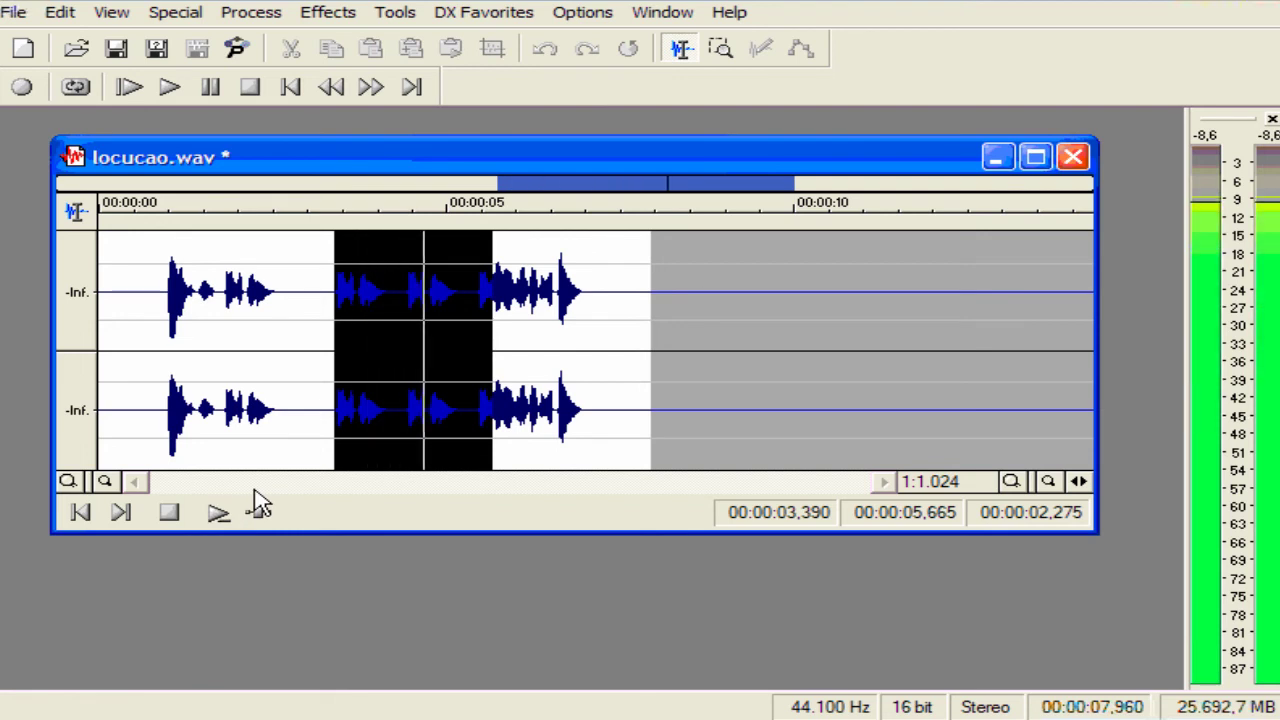
click(169, 513)
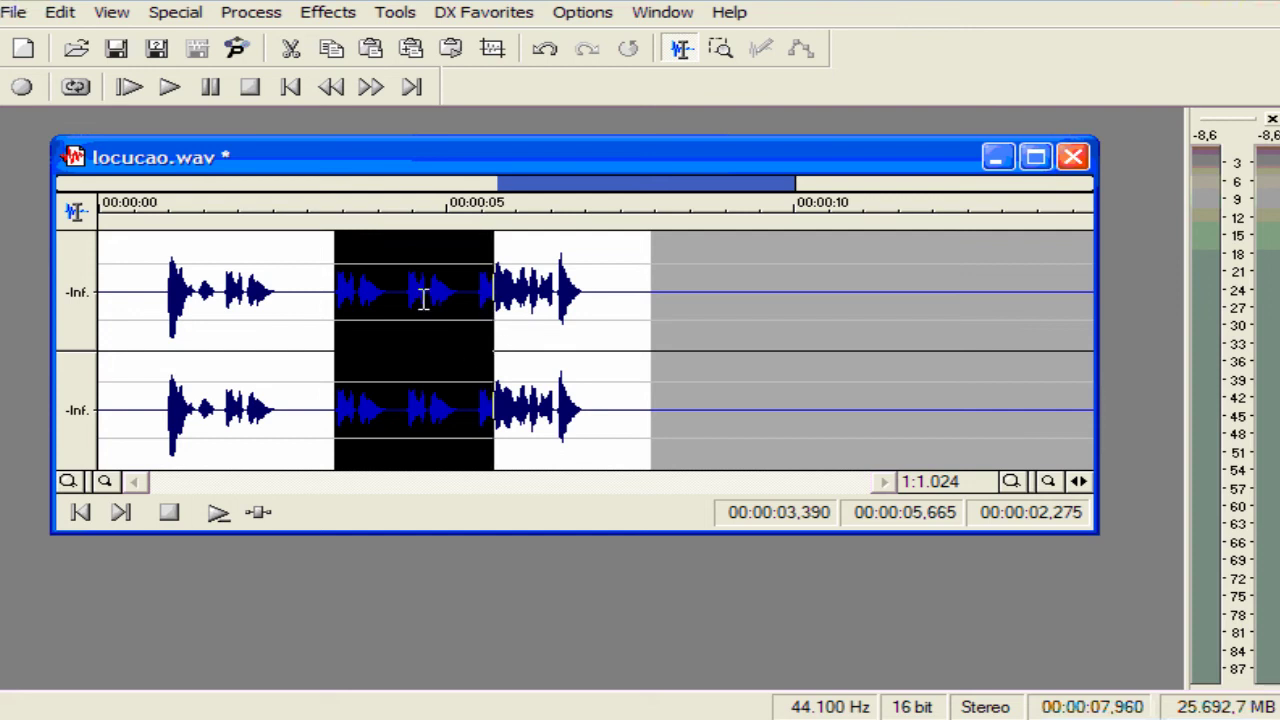
click(544, 50)
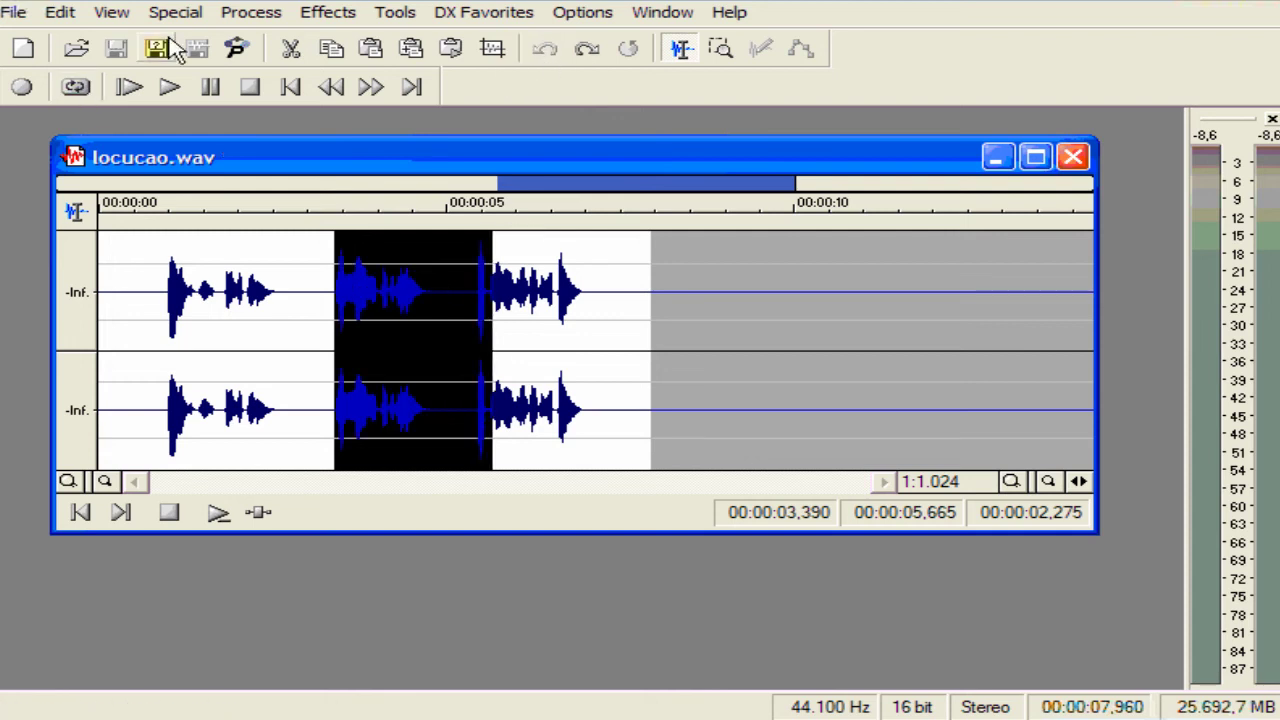
- Replicate the copied audio across the selection from about 3.39 s to 5.67 s with Whole copies
click(56, 12)
mouse_move(330, 190)
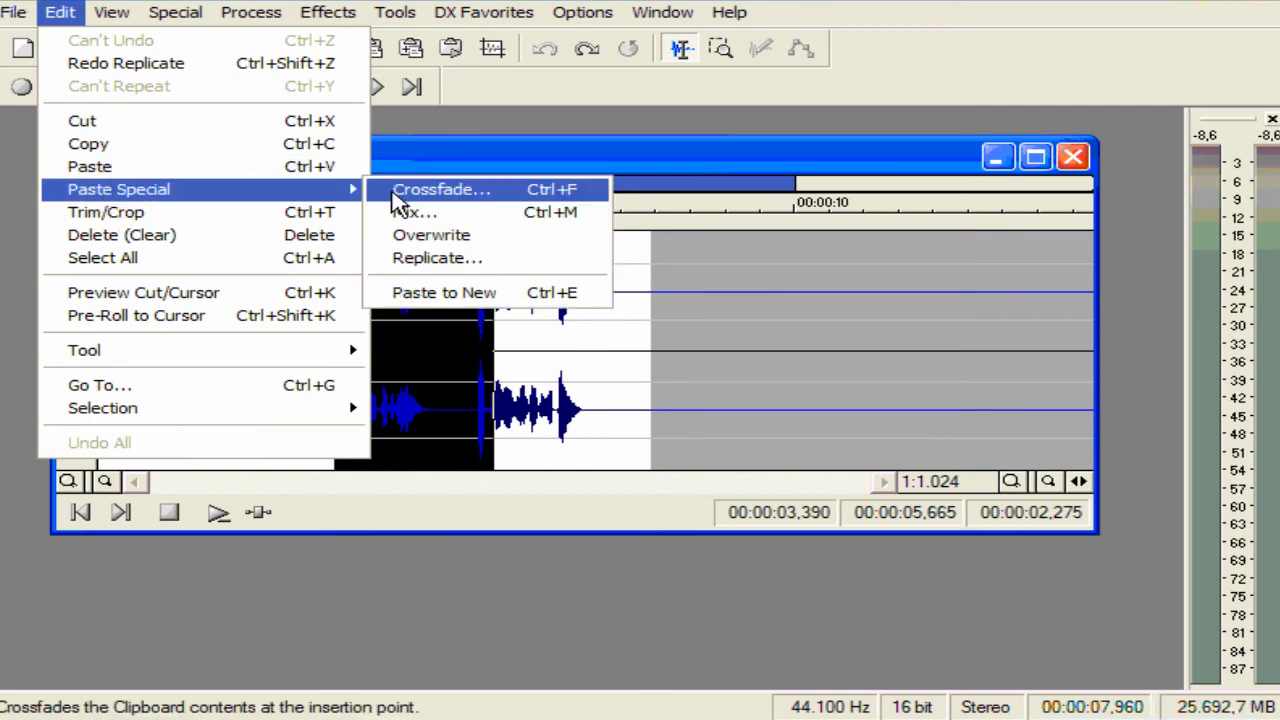
click(410, 258)
click(532, 290)
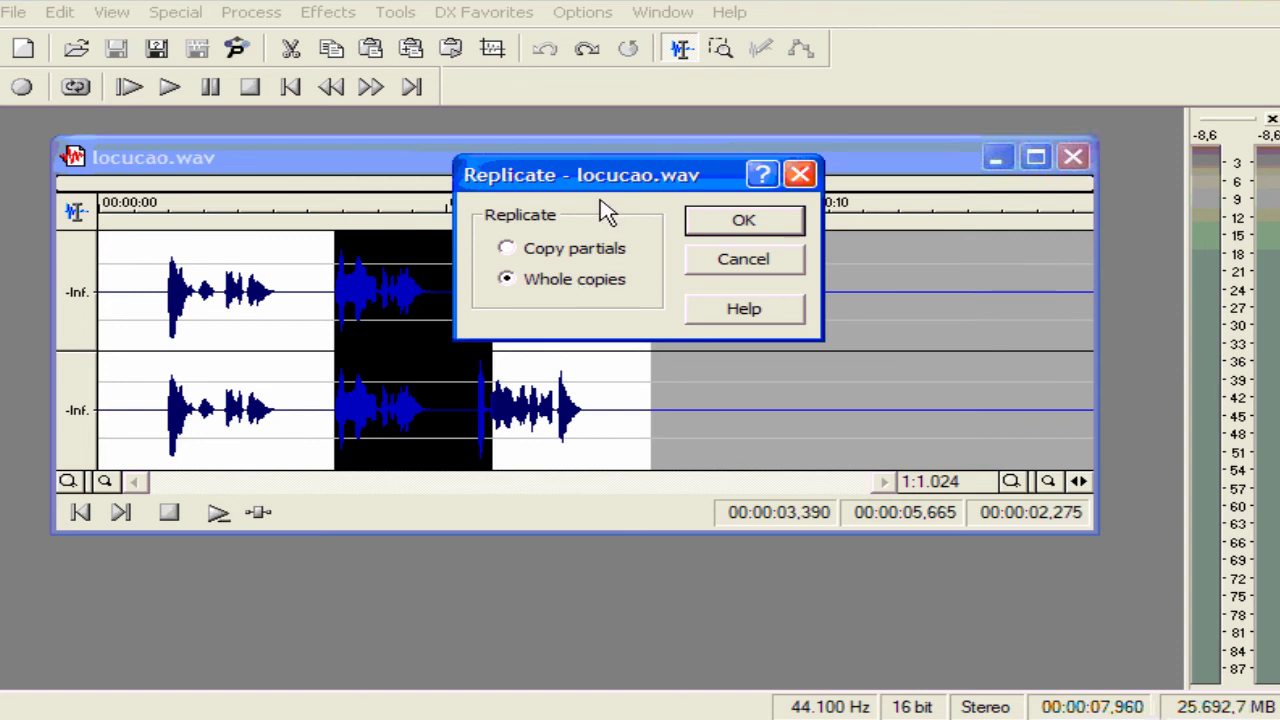
drag(604, 175, 744, 211)
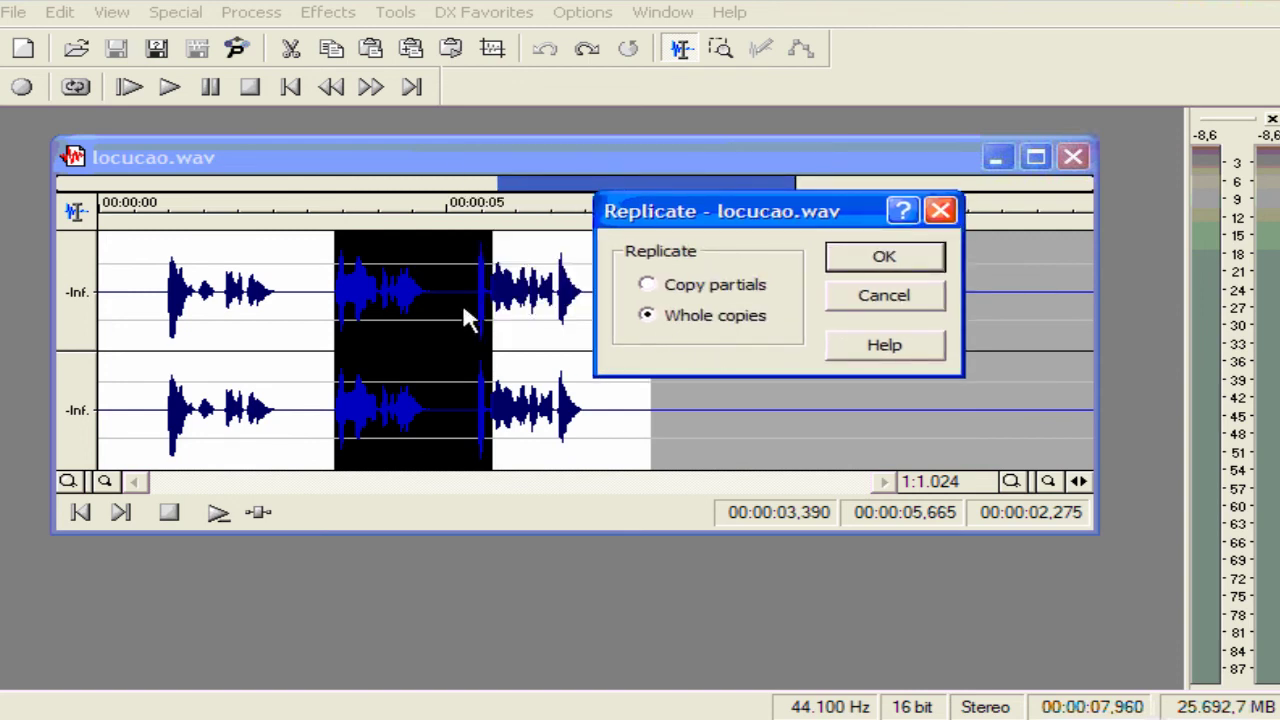
click(862, 262)
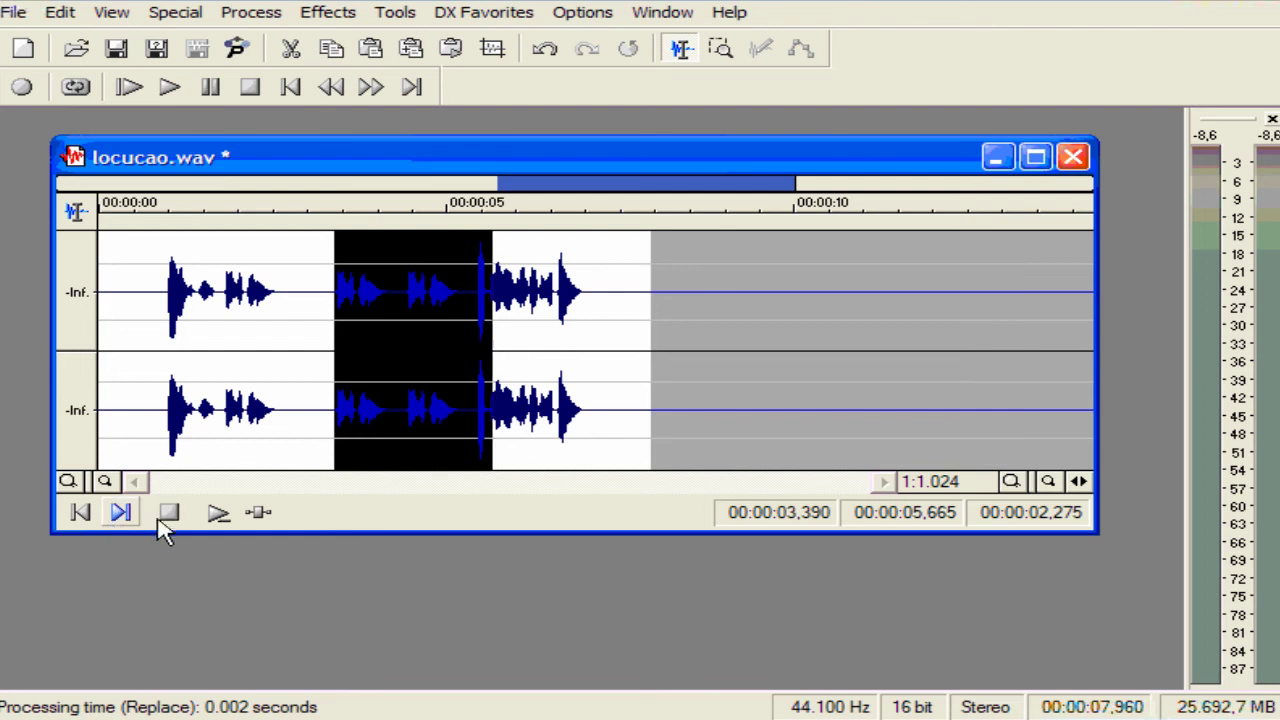
- Play the selection filled with whole copies, undo the replication and clear the selection
click(218, 512)
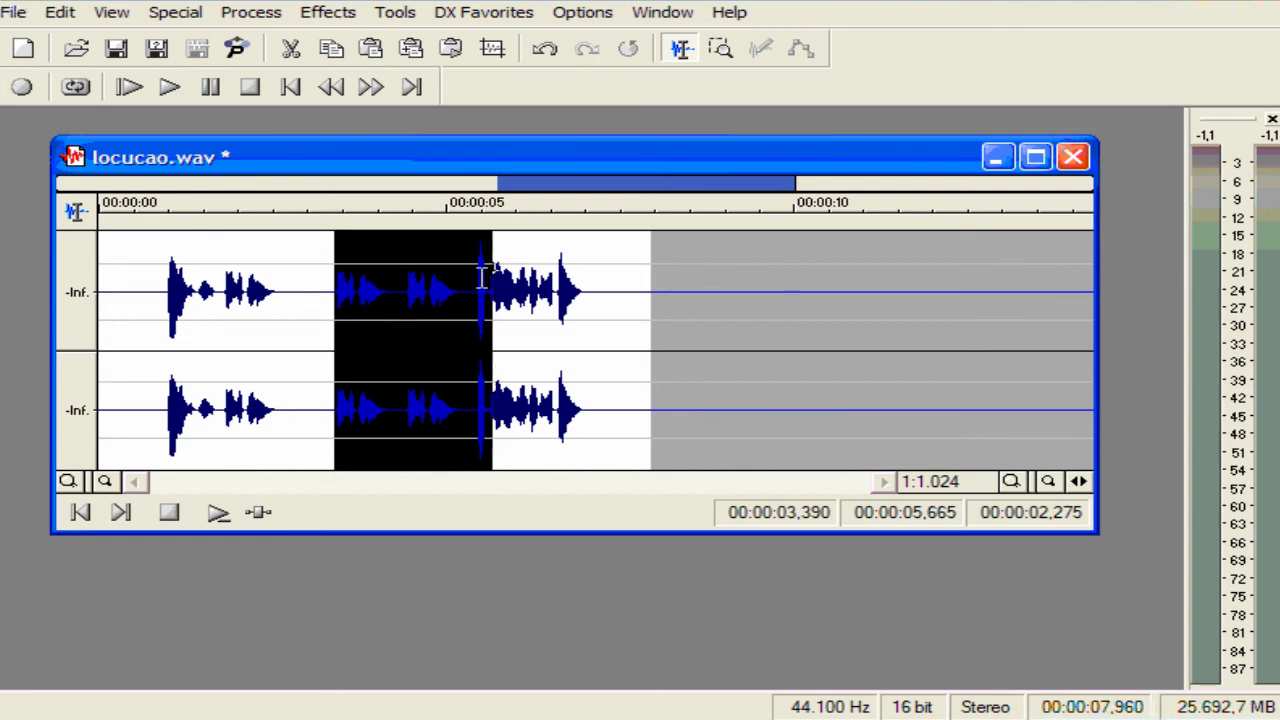
click(543, 57)
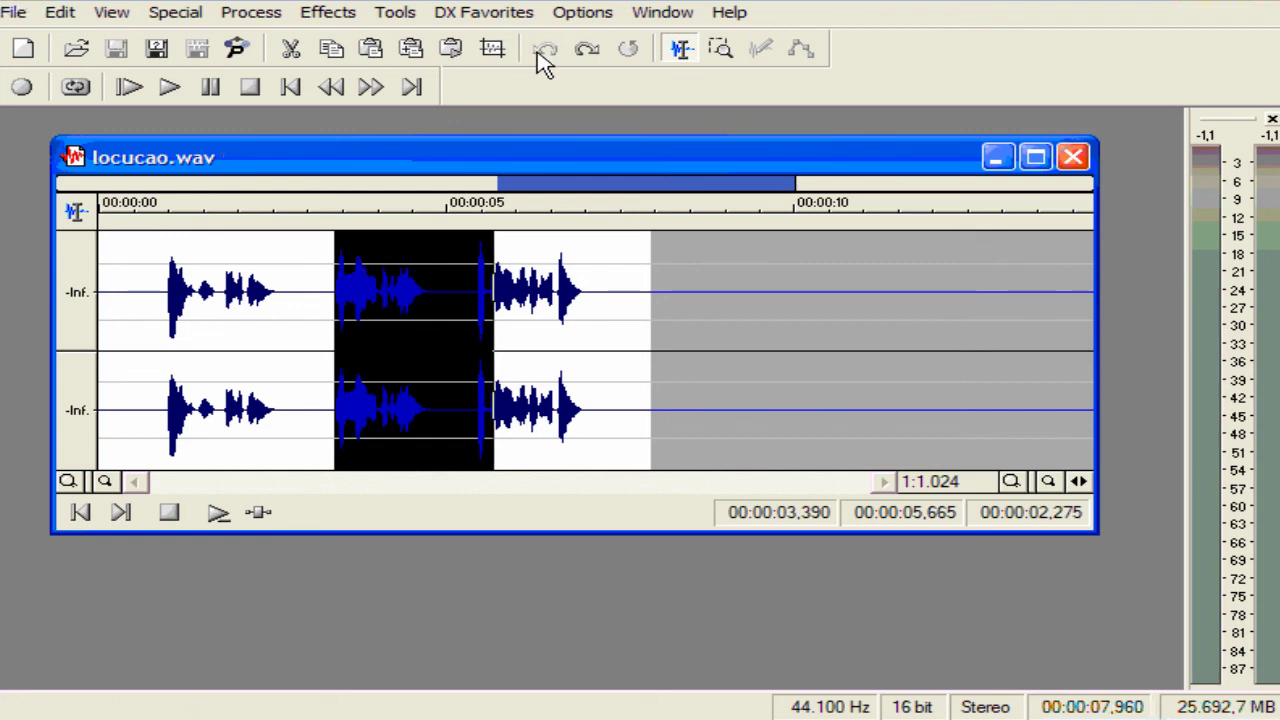
click(433, 262)
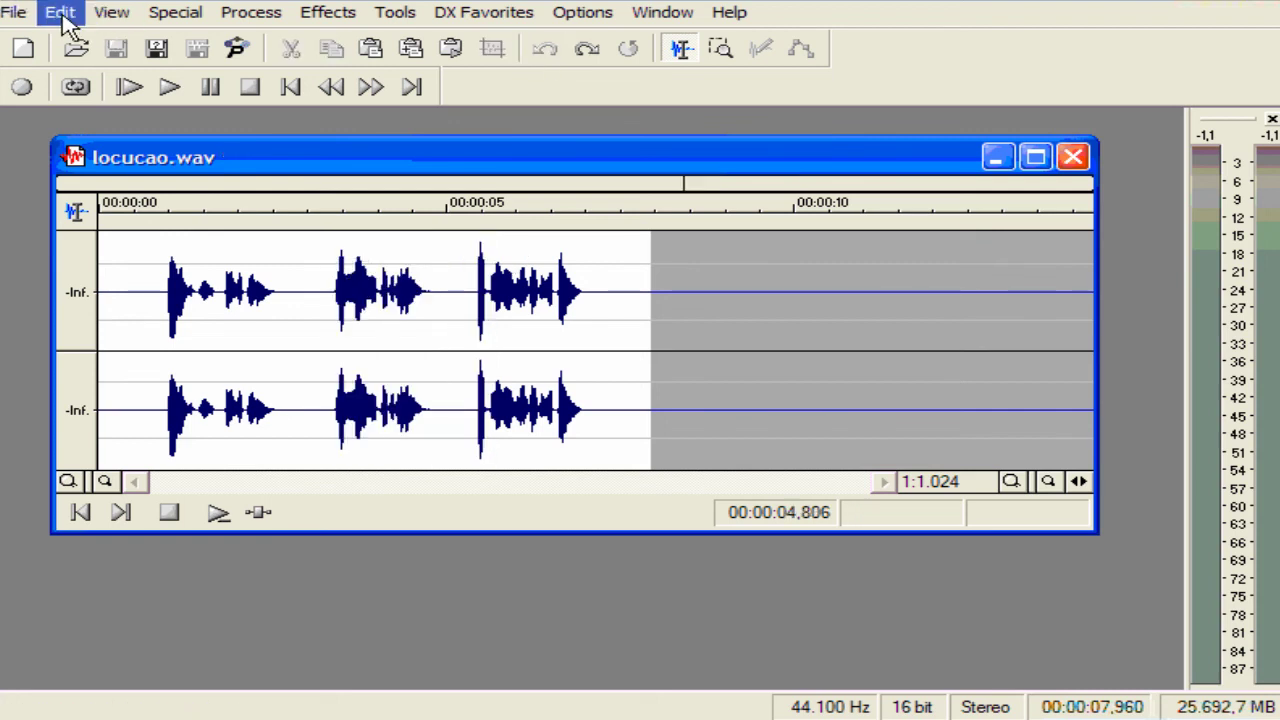
- Select the whole first phrase, from about 0.88 s to 2.81 s, play it and copy it
click(60, 12)
mouse_move(345, 190)
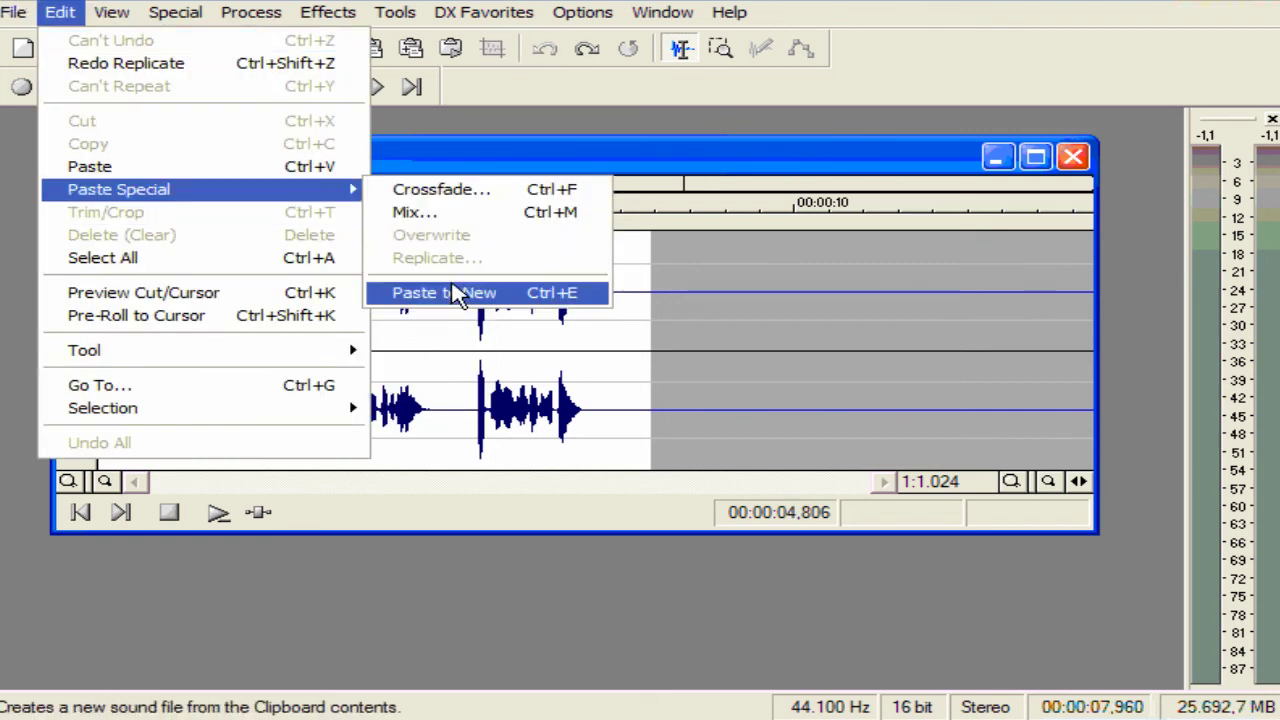
click(460, 351)
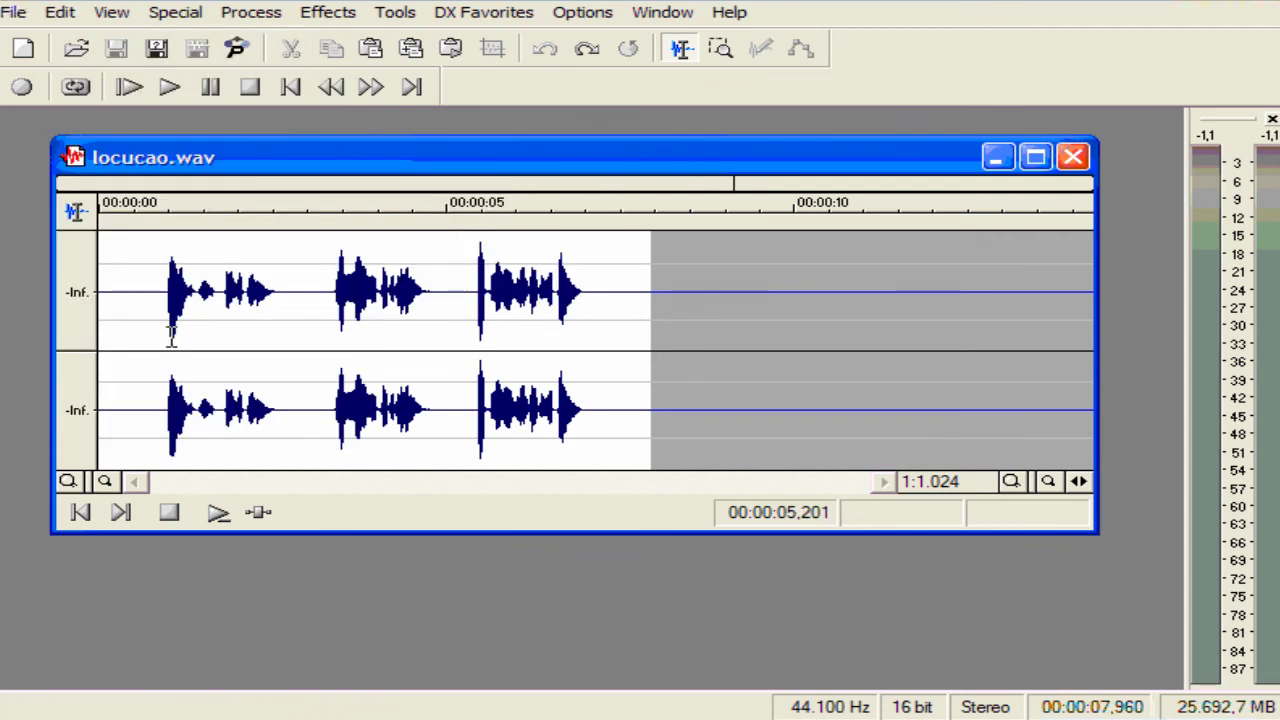
drag(160, 342, 277, 360)
click(214, 520)
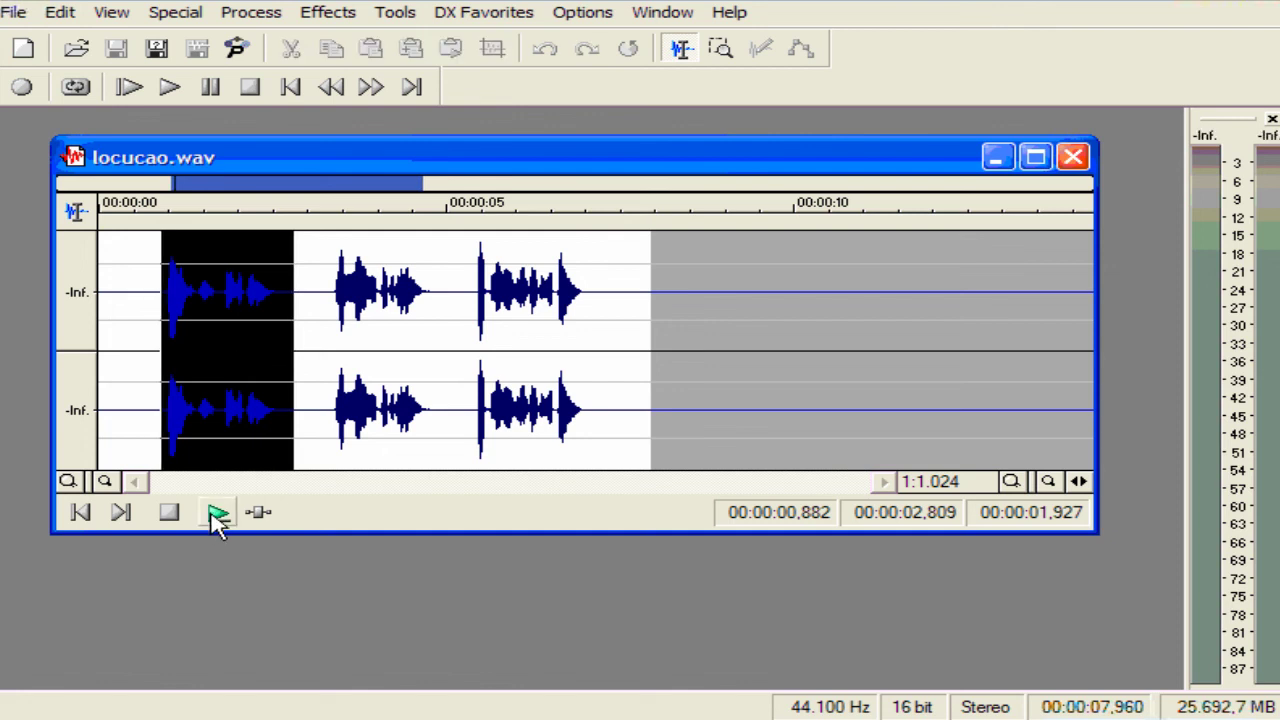
right_click(235, 320)
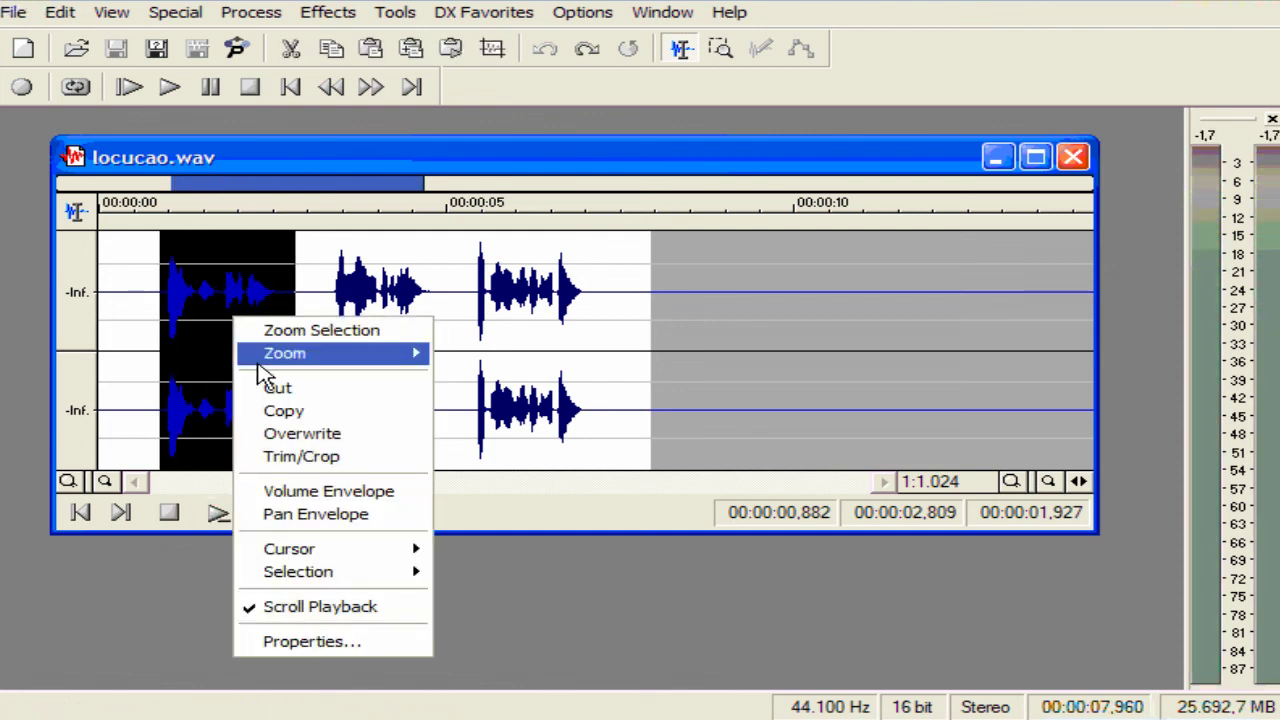
click(270, 410)
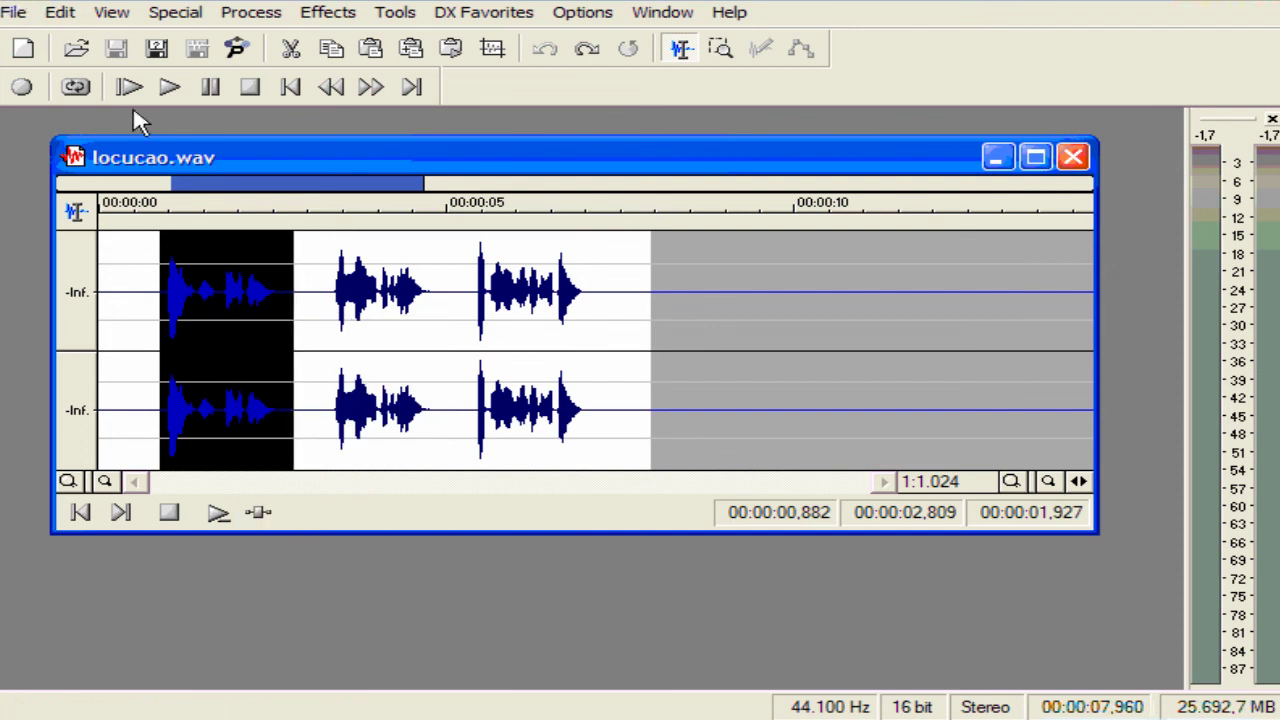
- Paste the copied first phrase into a new sound file and reposition its window over locucao.wav
click(62, 14)
mouse_move(286, 189)
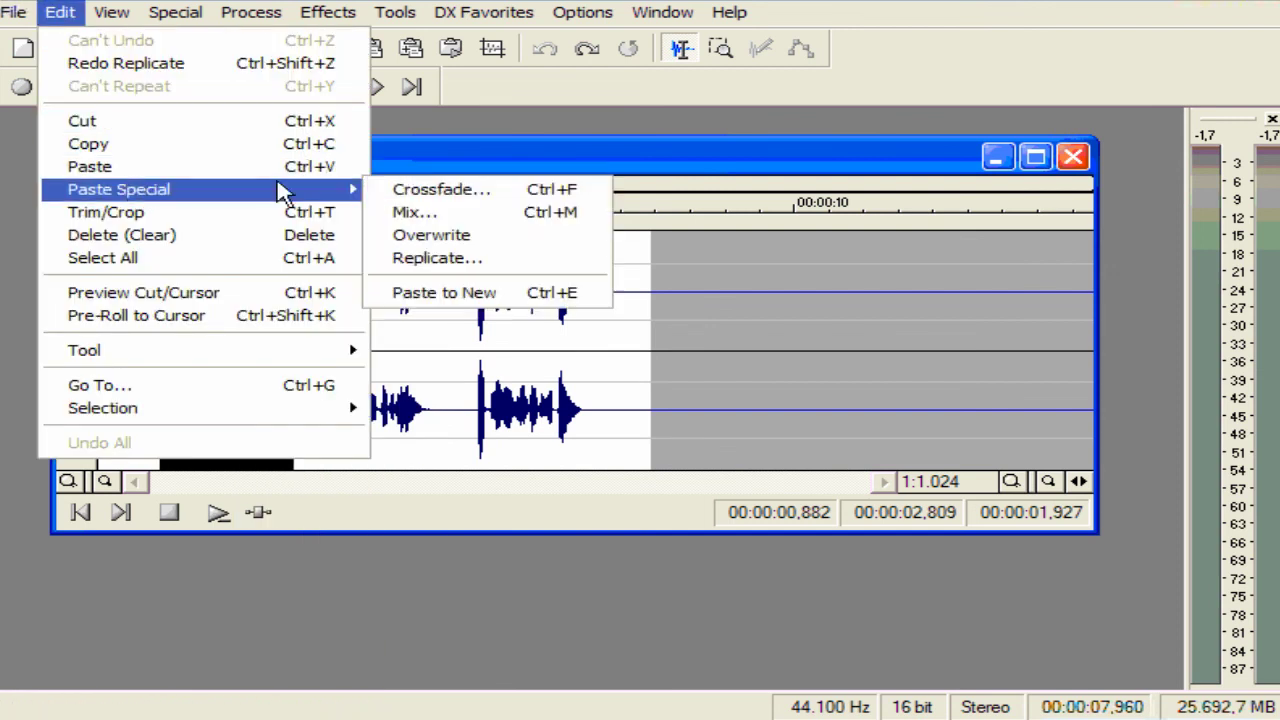
click(447, 300)
drag(409, 190, 642, 262)
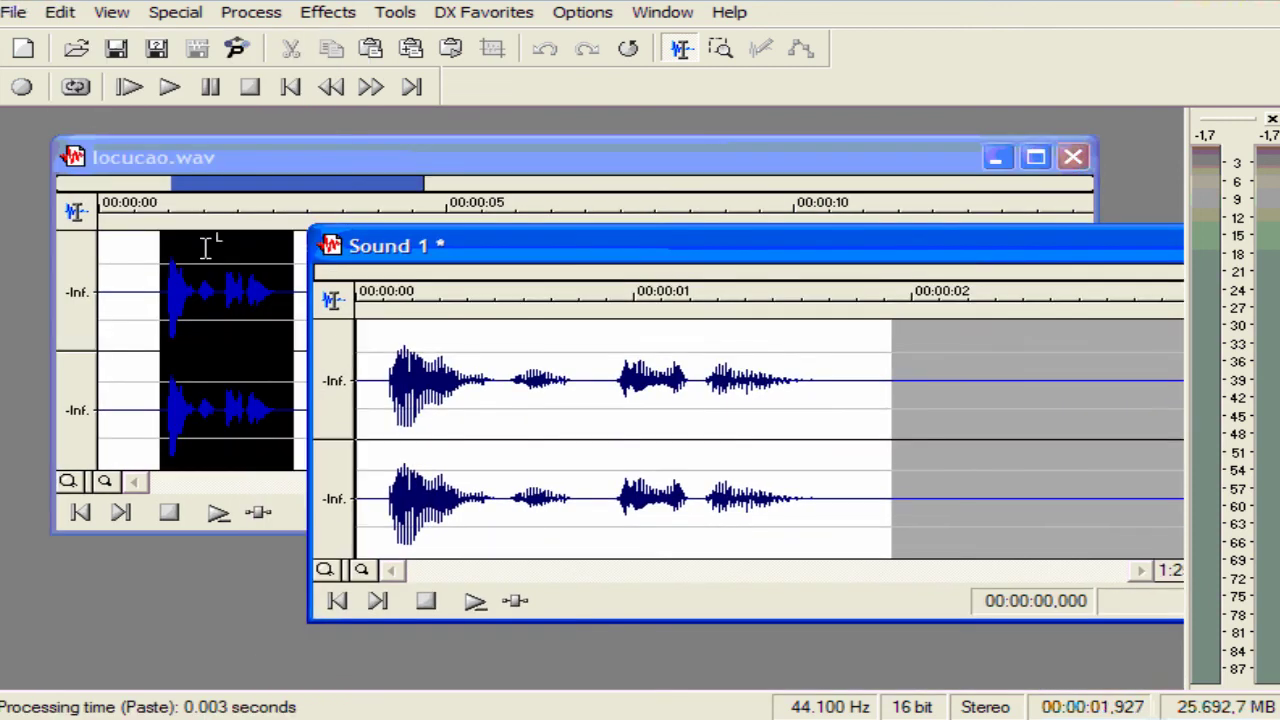
drag(505, 268, 505, 245)
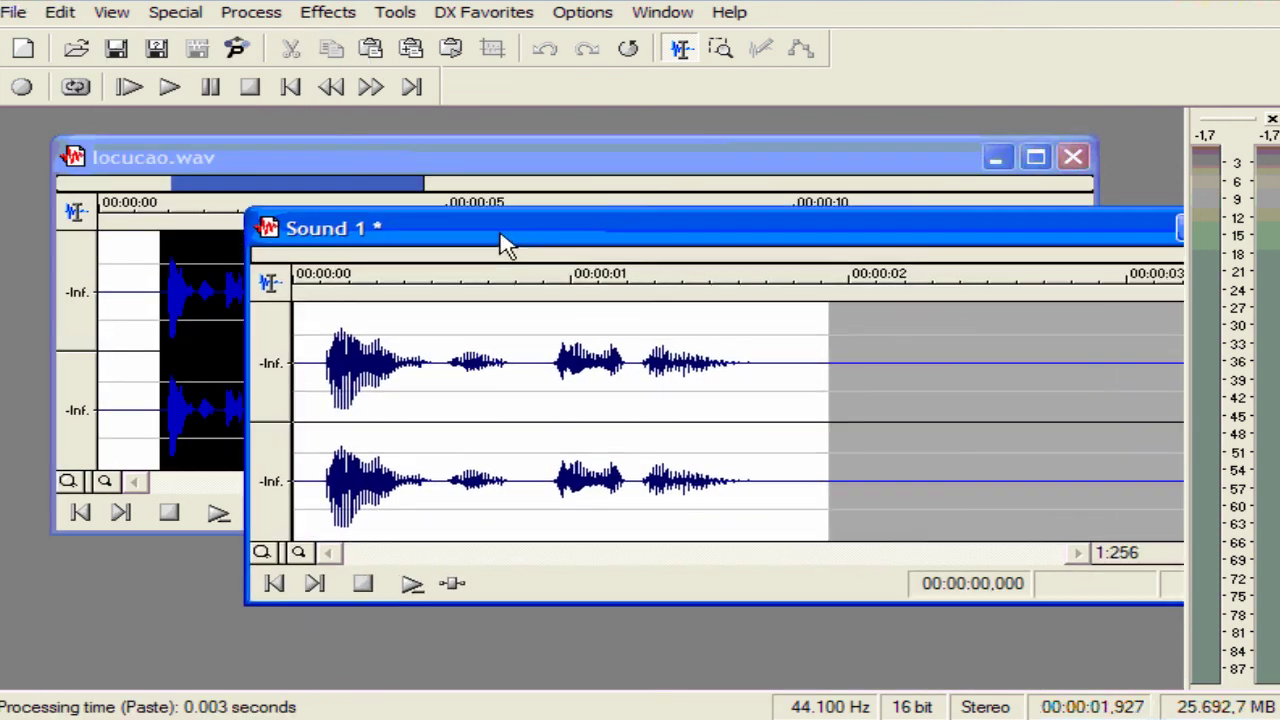
- Play the newly pasted sound file and close it without saving changes
click(412, 584)
drag(703, 240, 560, 194)
click(1130, 190)
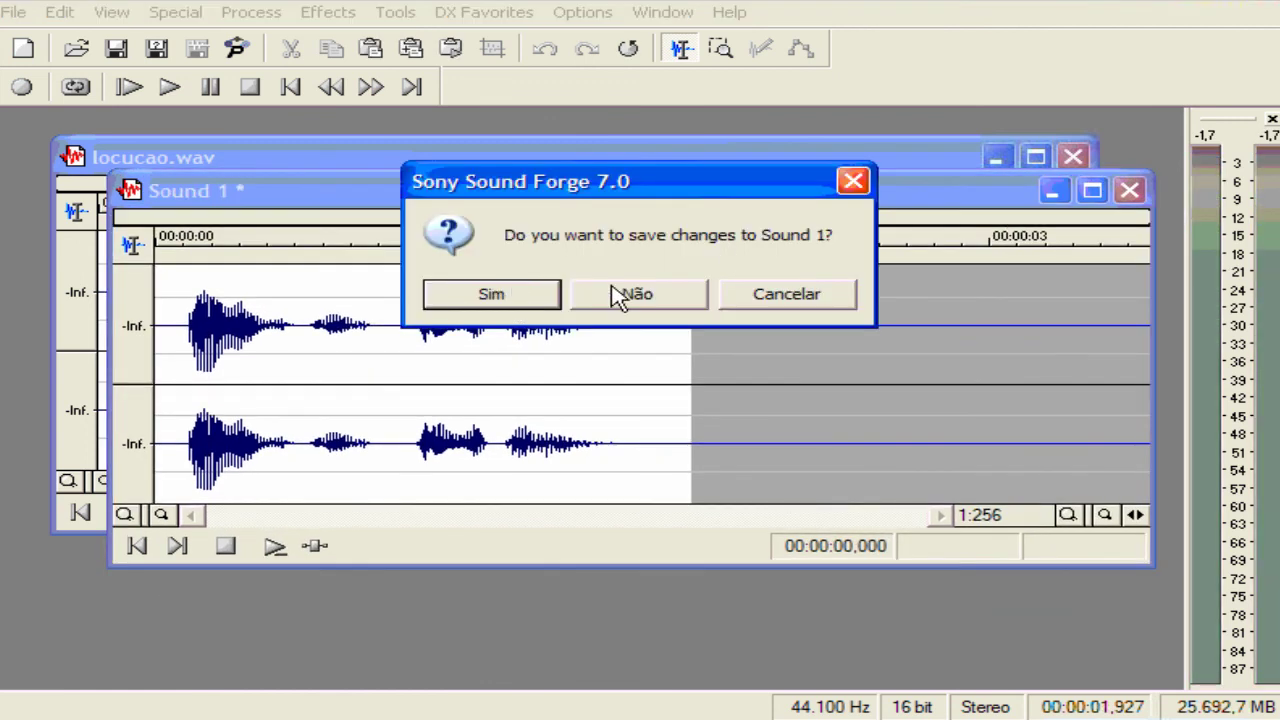
click(617, 294)
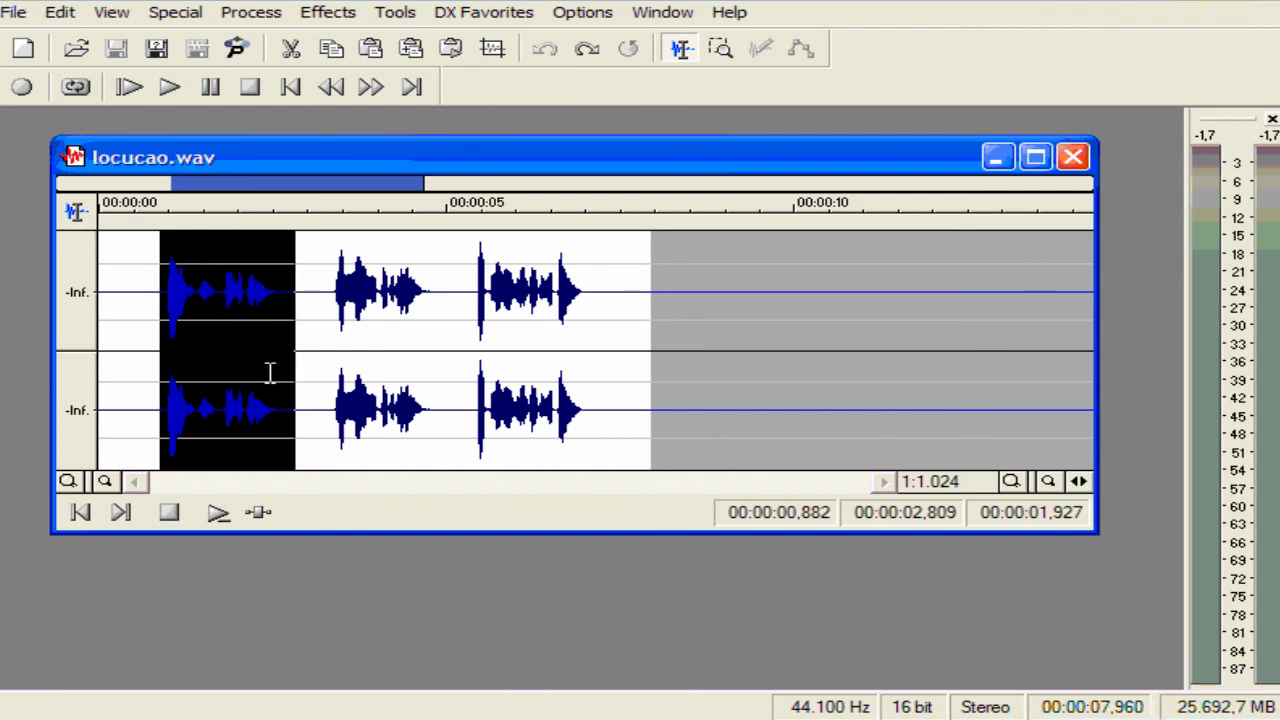
- Create a new sound file by dropping the selected first phrase onto the empty workspace below locucao.wav, and close it without saving
drag(234, 351, 270, 410)
drag(277, 416, 380, 580)
drag(380, 580, 381, 582)
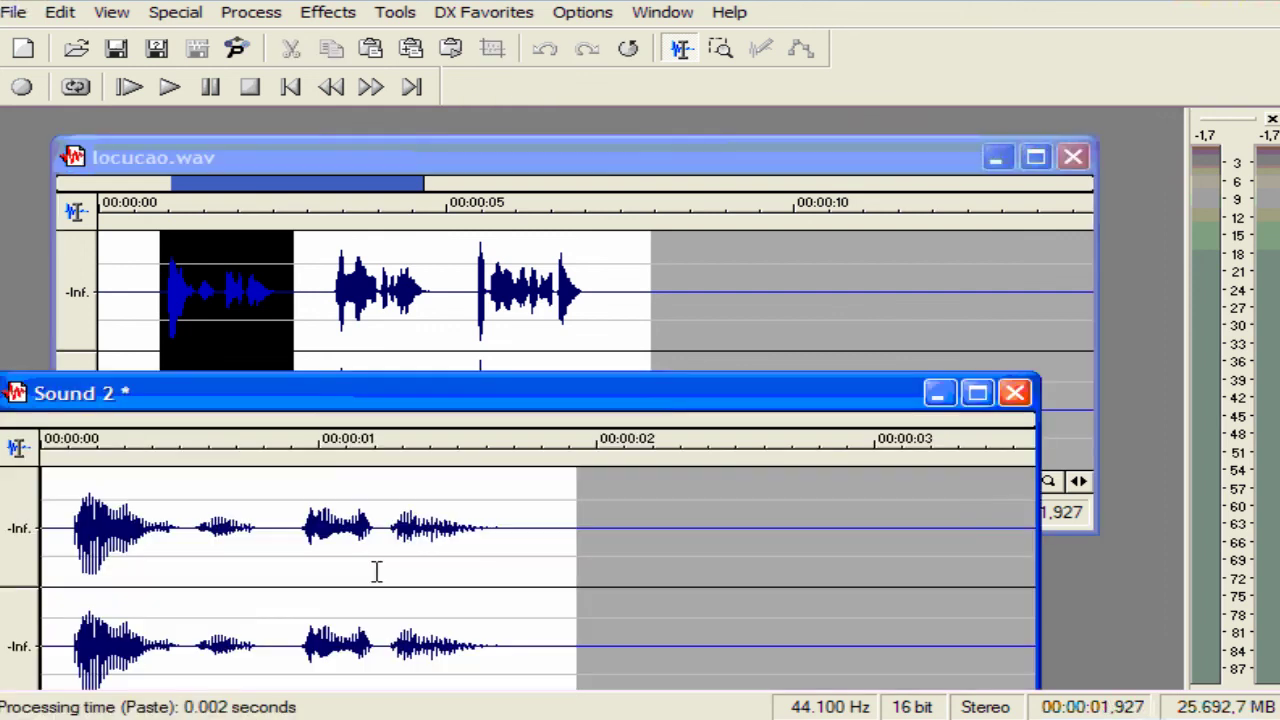
click(1015, 394)
click(630, 296)
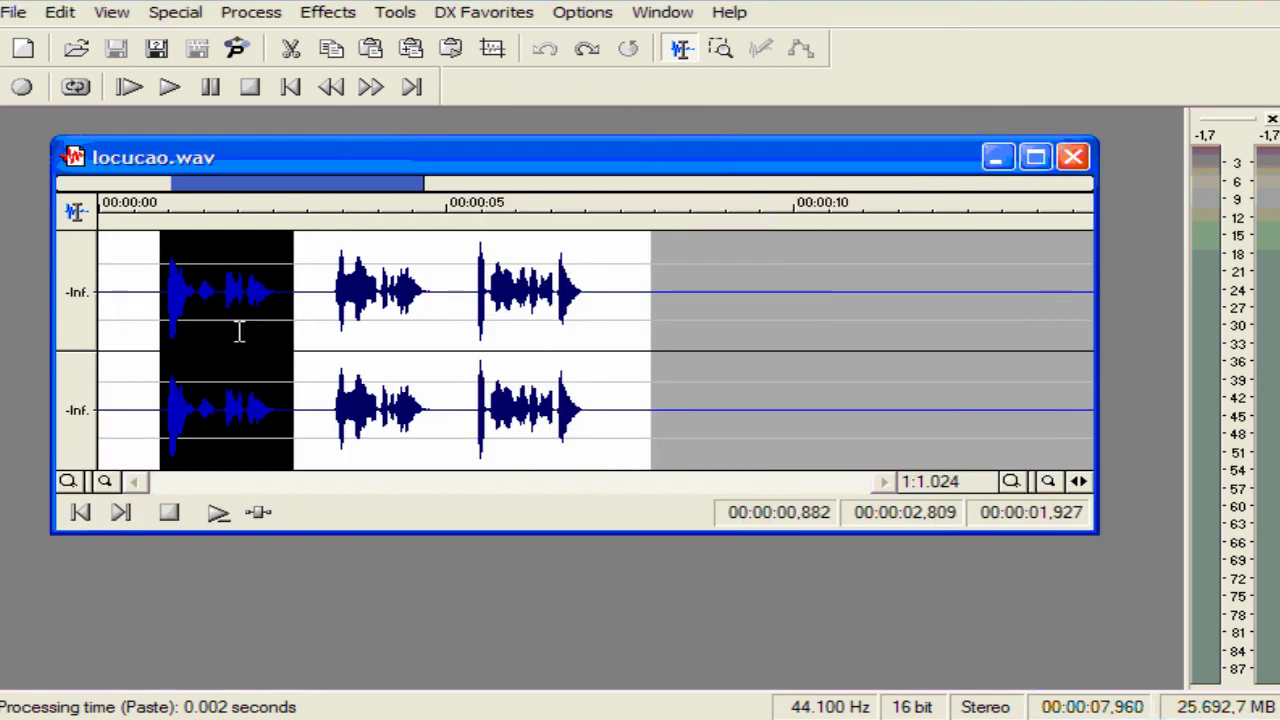
- Create another new sound file directly from the still selected first phrase of locucao.wav and discard it unsaved
drag(85, 205, 25, 145)
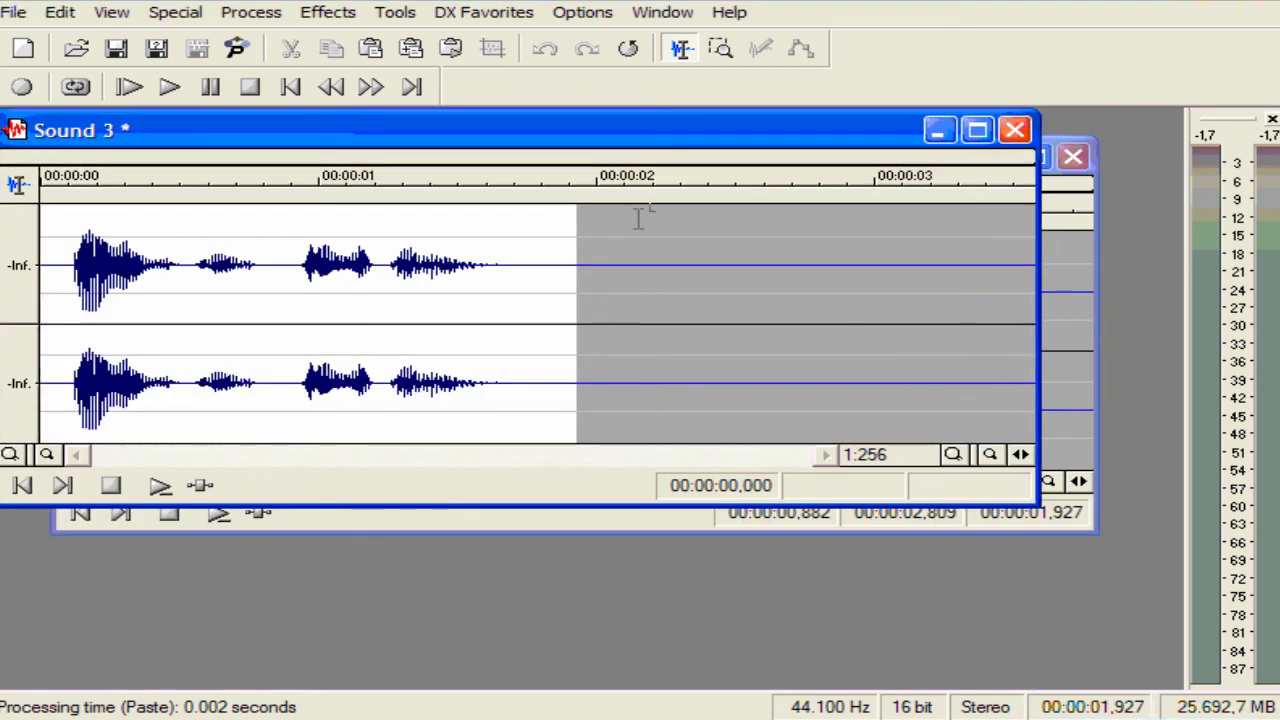
click(1015, 130)
click(614, 298)
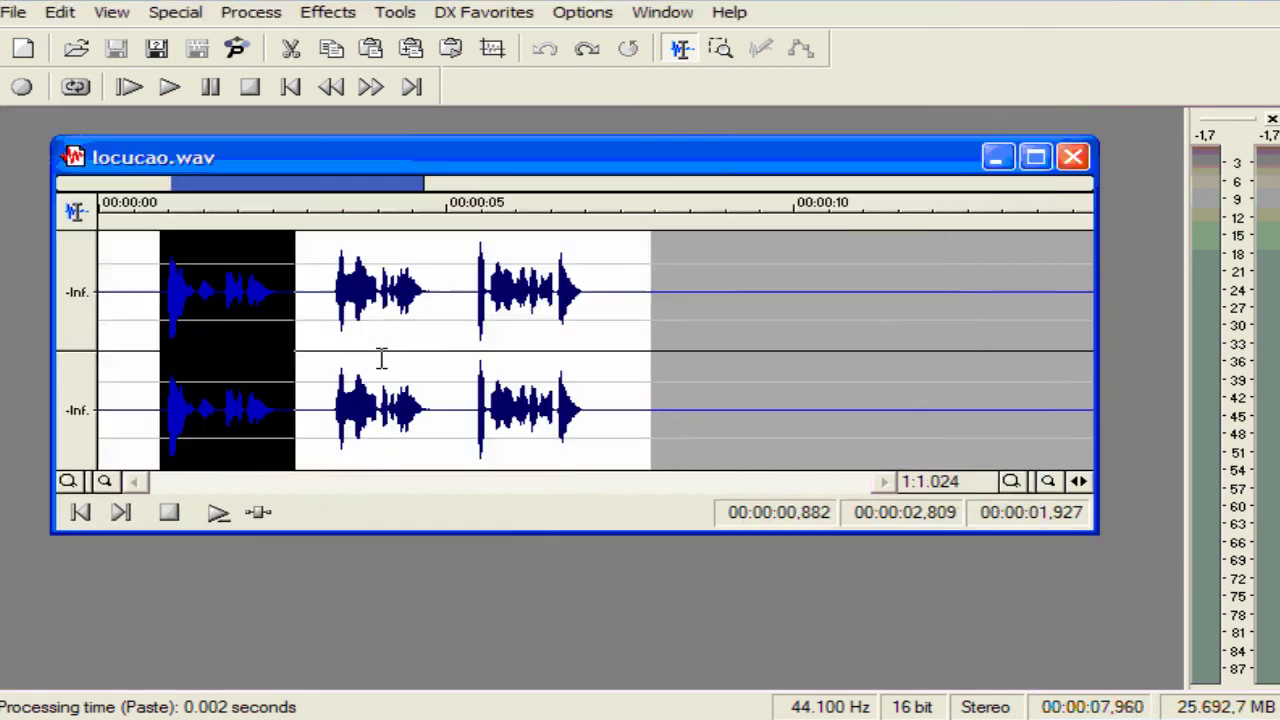